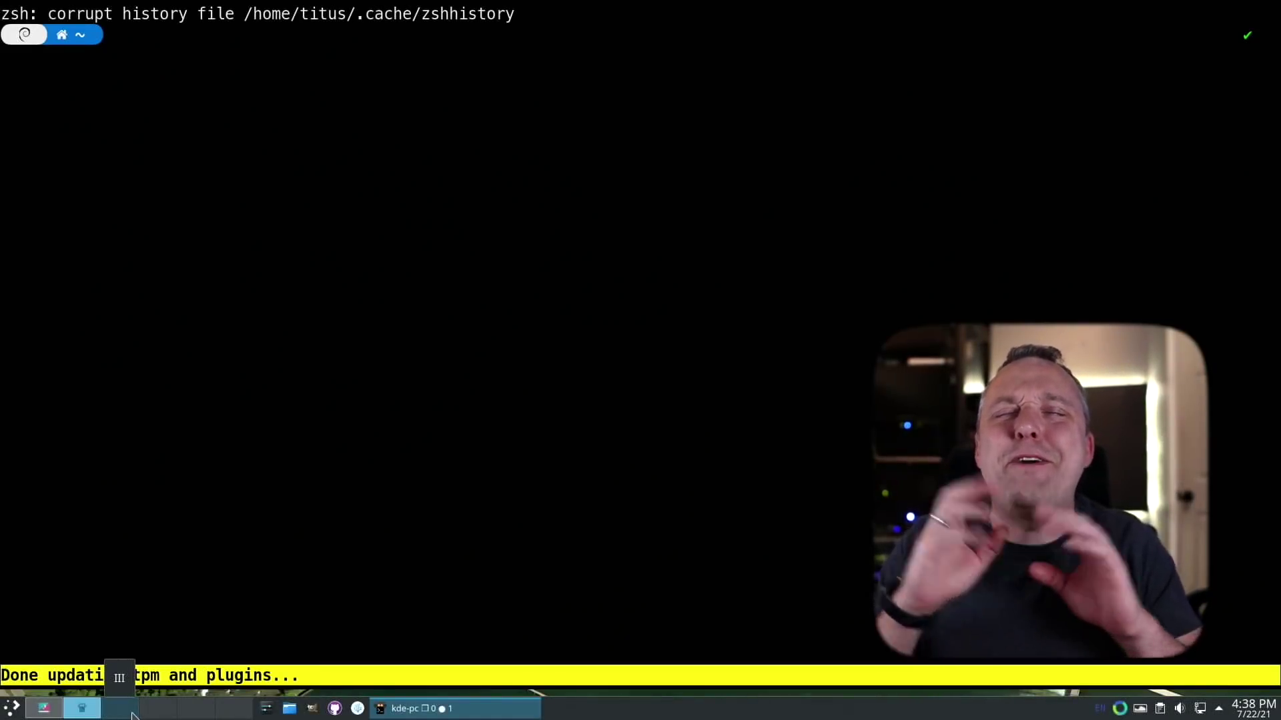
Step: Switch to an empty virtual desktop and open two Dolphin windows tiled side by side
{"action": "left_click", "coordinate": [131, 713]}
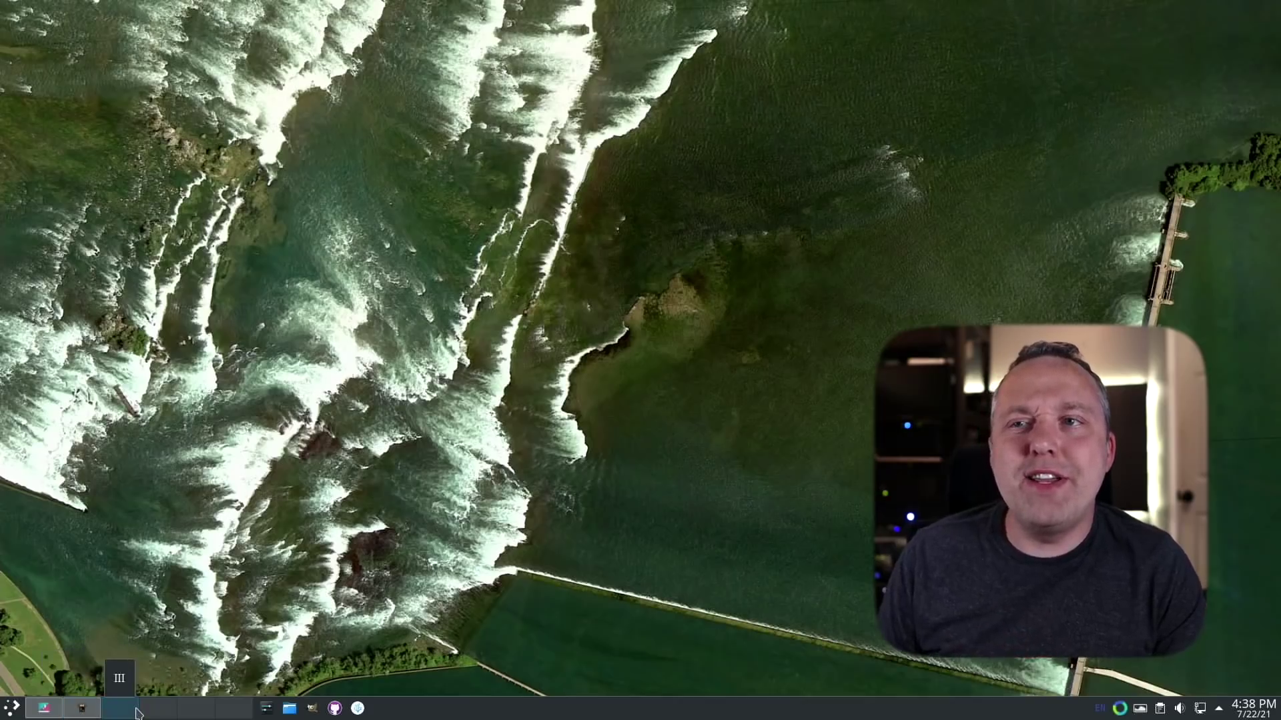
{"action": "key", "text": "super+e"}
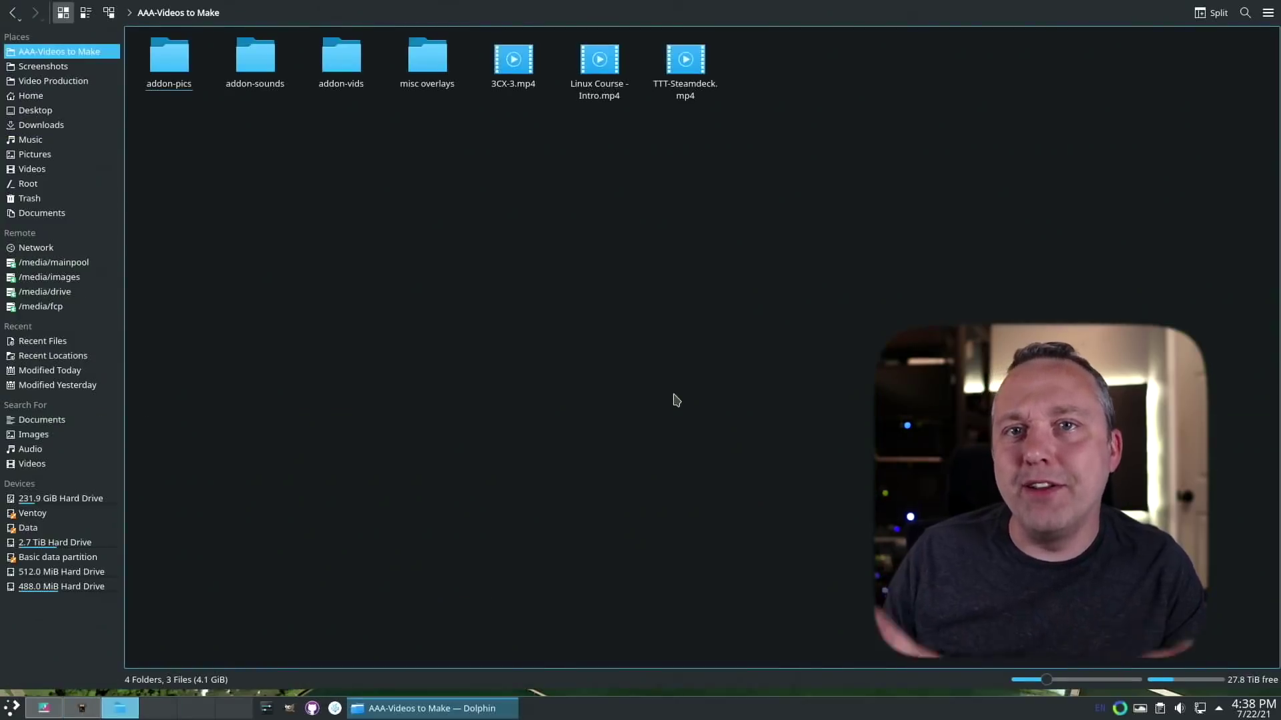
{"action": "key", "text": "super+e"}
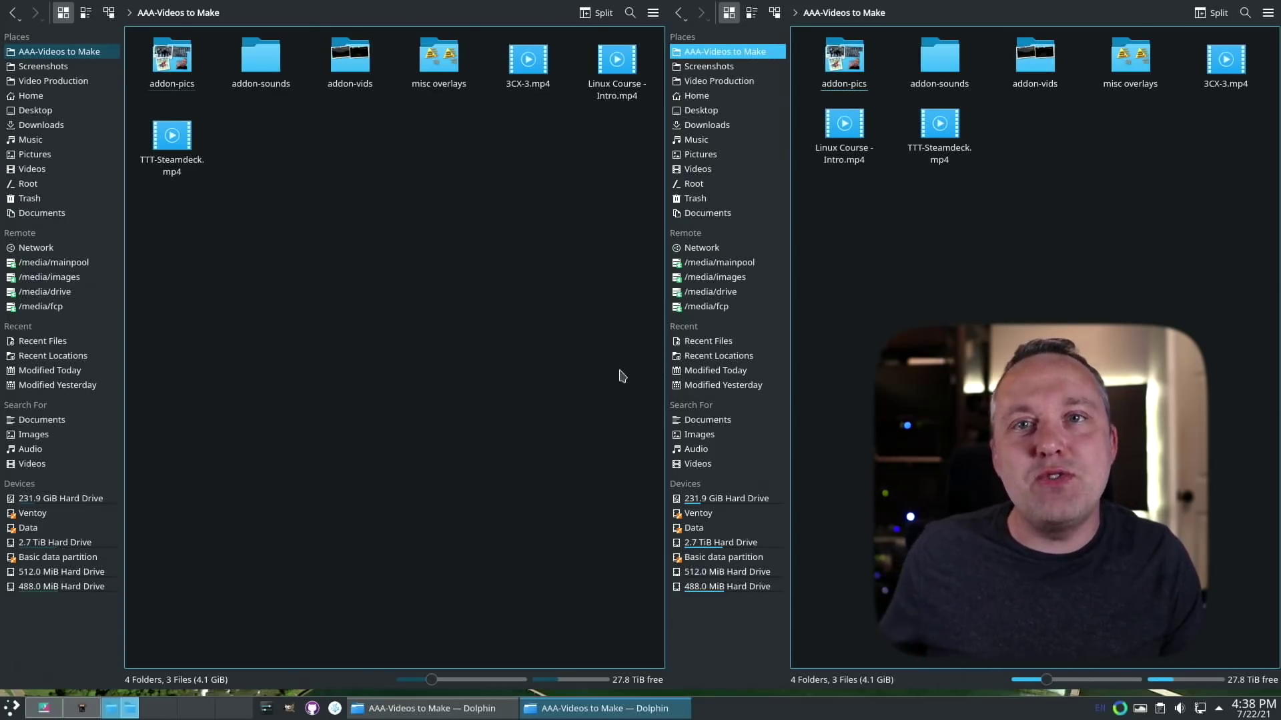
Step: On another empty desktop, launch GitHub Desktop and VSCodium tiled side by side
{"action": "left_click", "coordinate": [168, 707]}
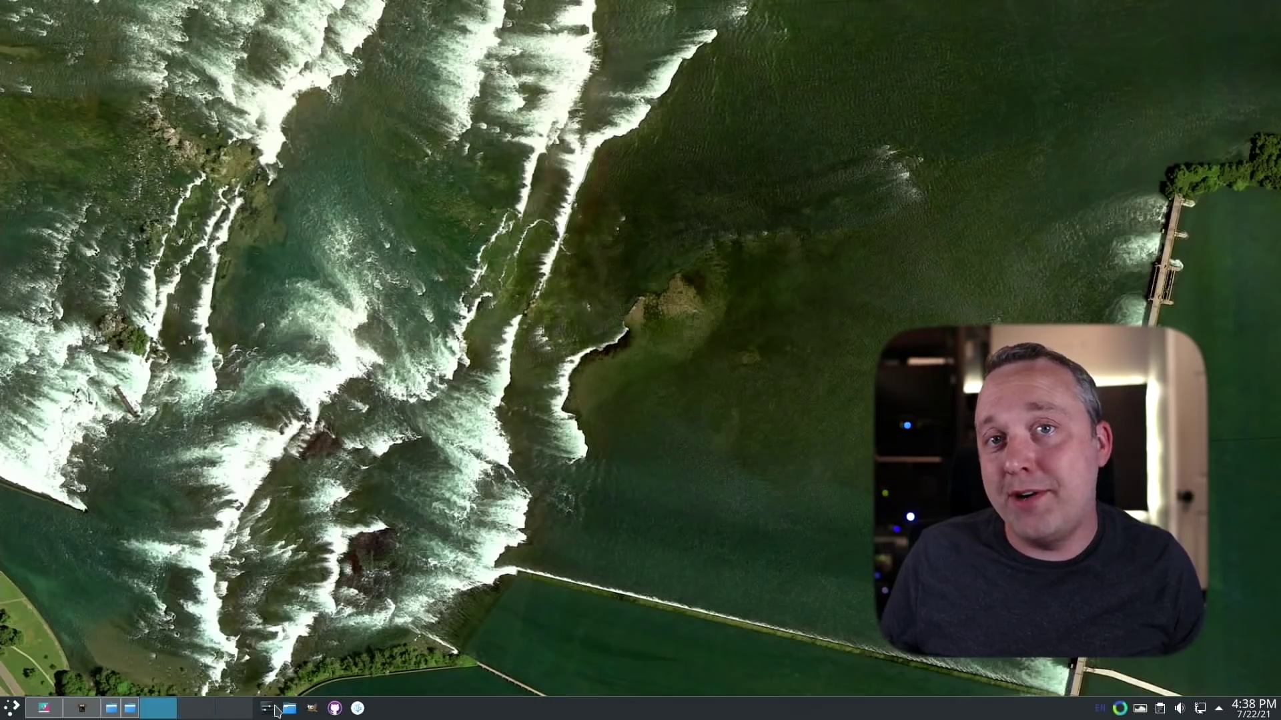
{"action": "left_click", "coordinate": [334, 708]}
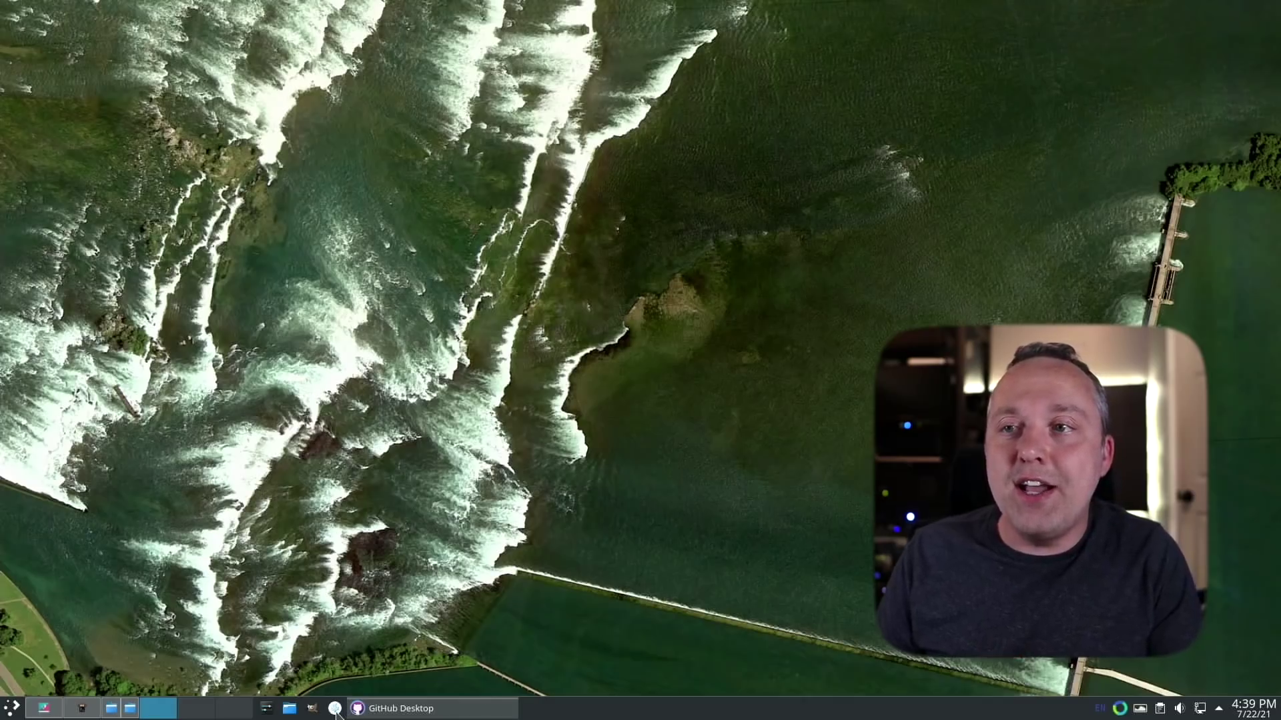
{"action": "key", "text": "ctrl+shift+a"}
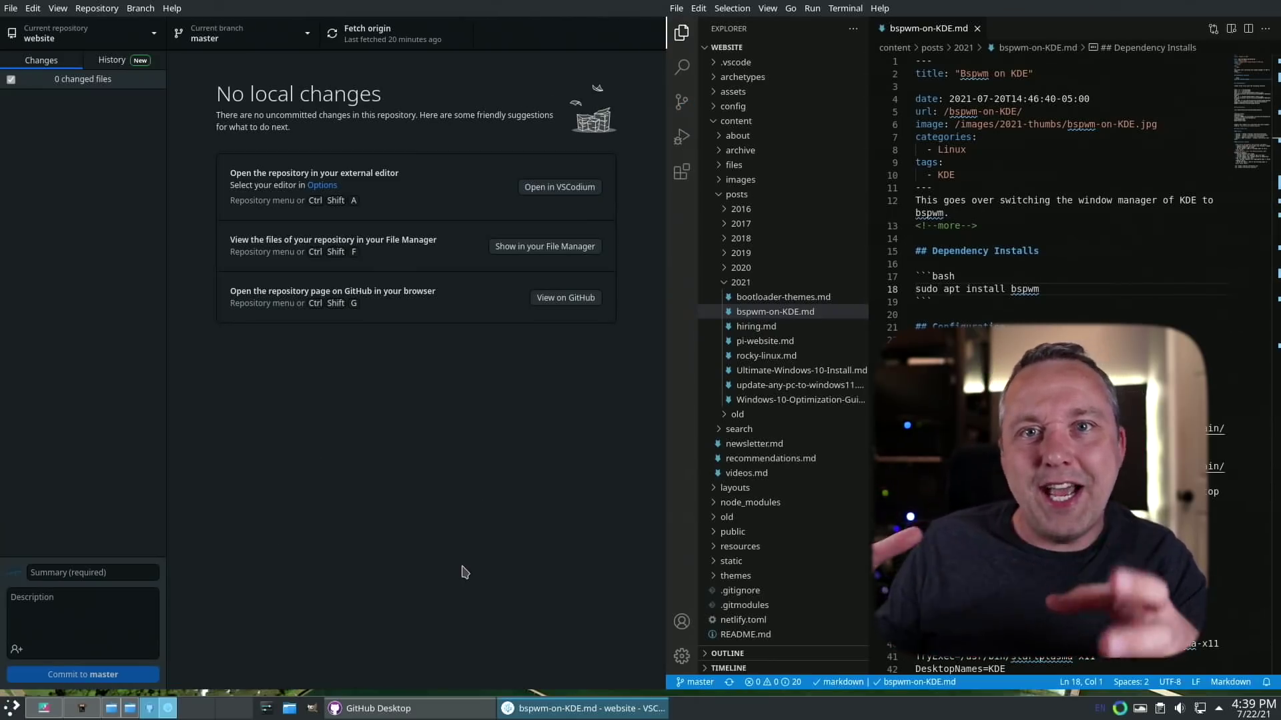
Step: Flip between the pager settings window and the terminal, ending on pager settings
{"action": "key", "text": "ctrl+F1"}
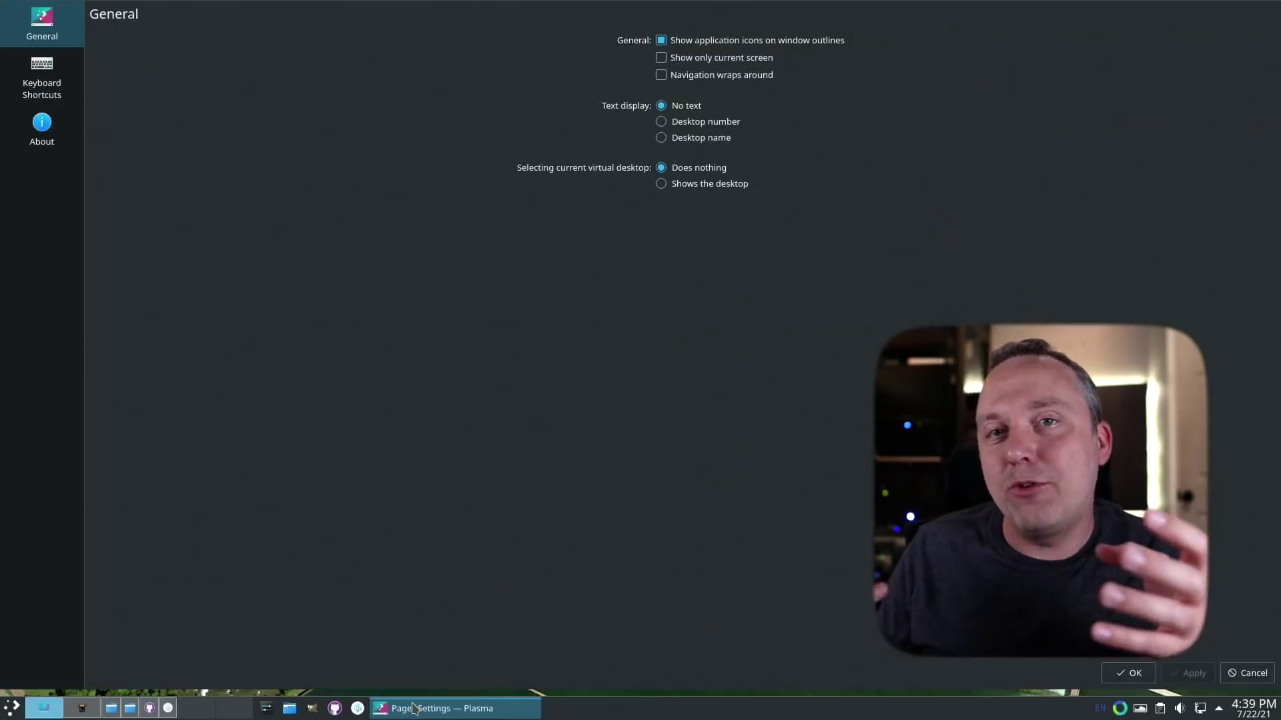
{"action": "key", "text": "ctrl+F3"}
{"action": "key", "text": "ctrl+F1"}
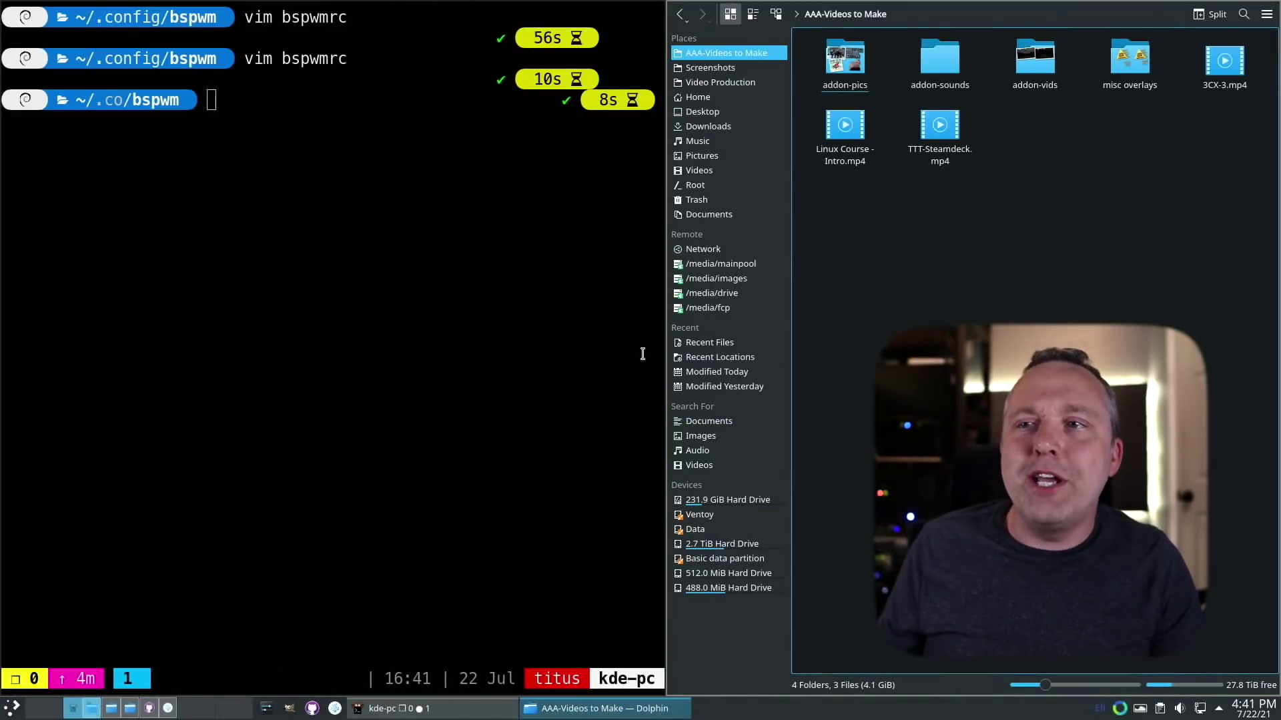
Step: Launch Kate from KRunner and swap its tile with the terminal and file manager tiles
{"action": "key", "text": "alt+space"}
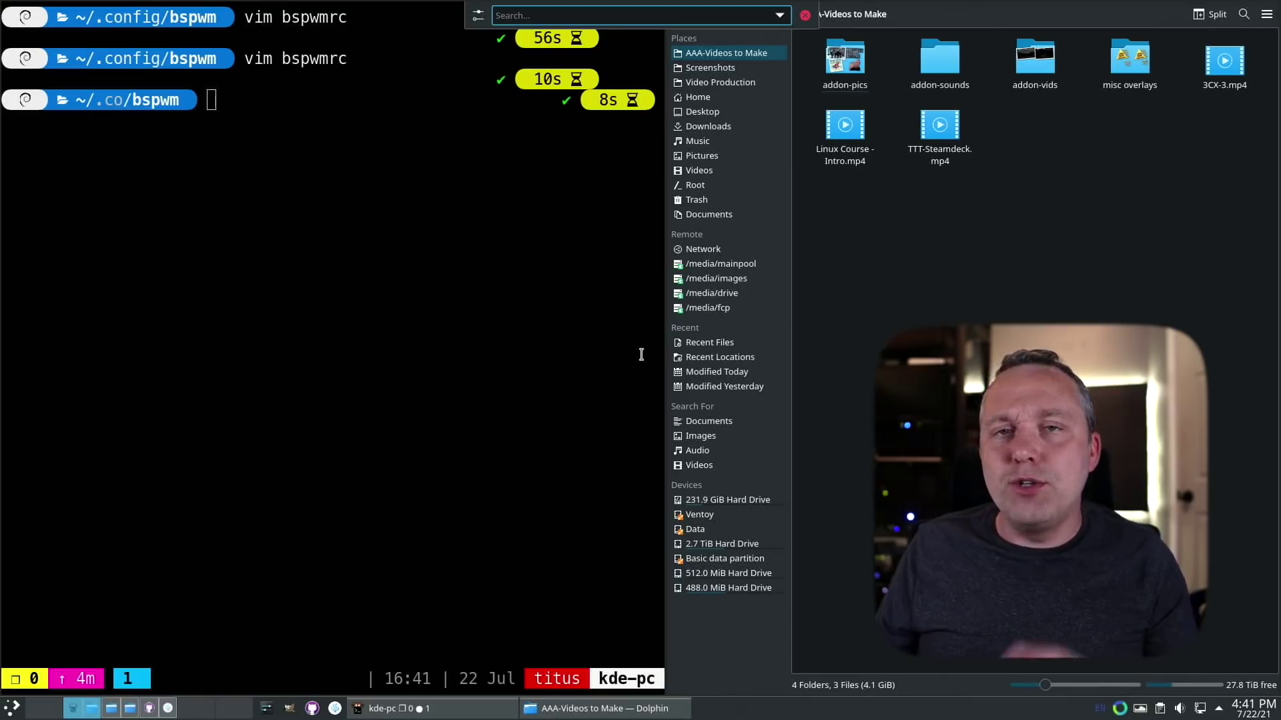
{"action": "type", "text": "gedit"}
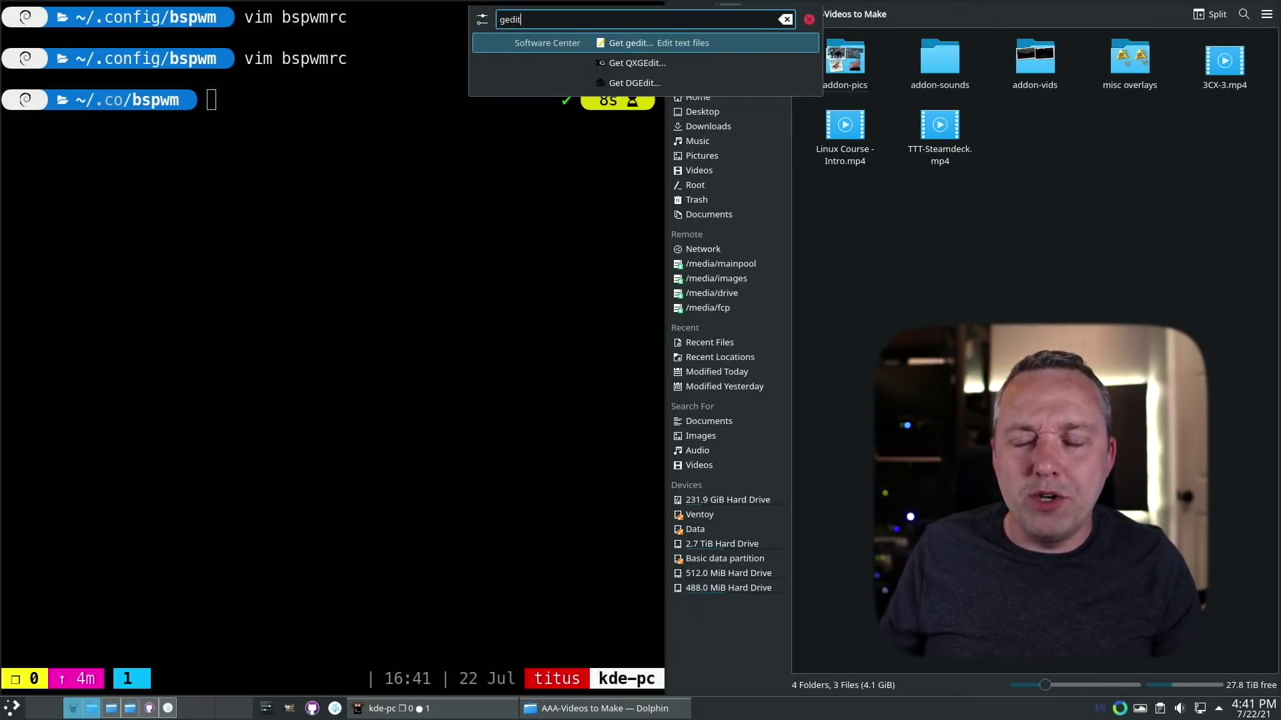
{"action": "key", "text": "BackSpace"}
{"action": "key", "text": "BackSpace"}
{"action": "key", "text": "BackSpace"}
{"action": "key", "text": "BackSpace"}
{"action": "key", "text": "BackSpace"}
{"action": "type", "text": "kate"}
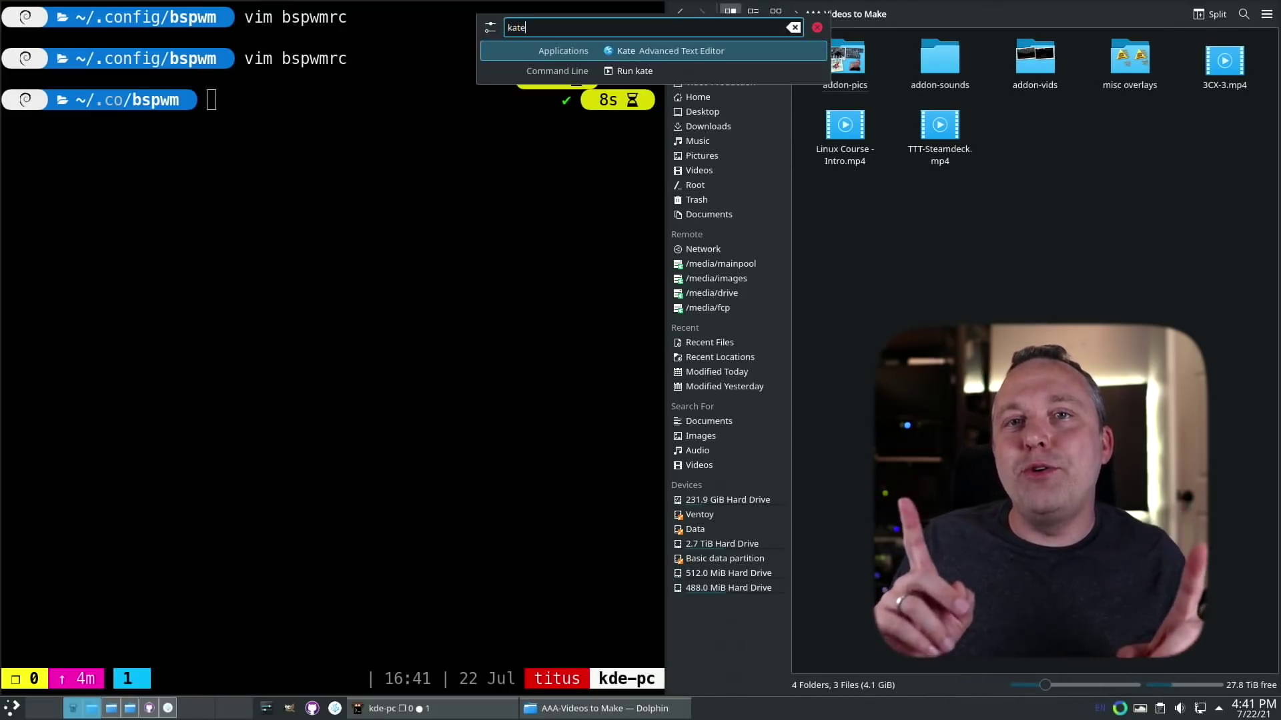
{"action": "key", "text": "Return"}
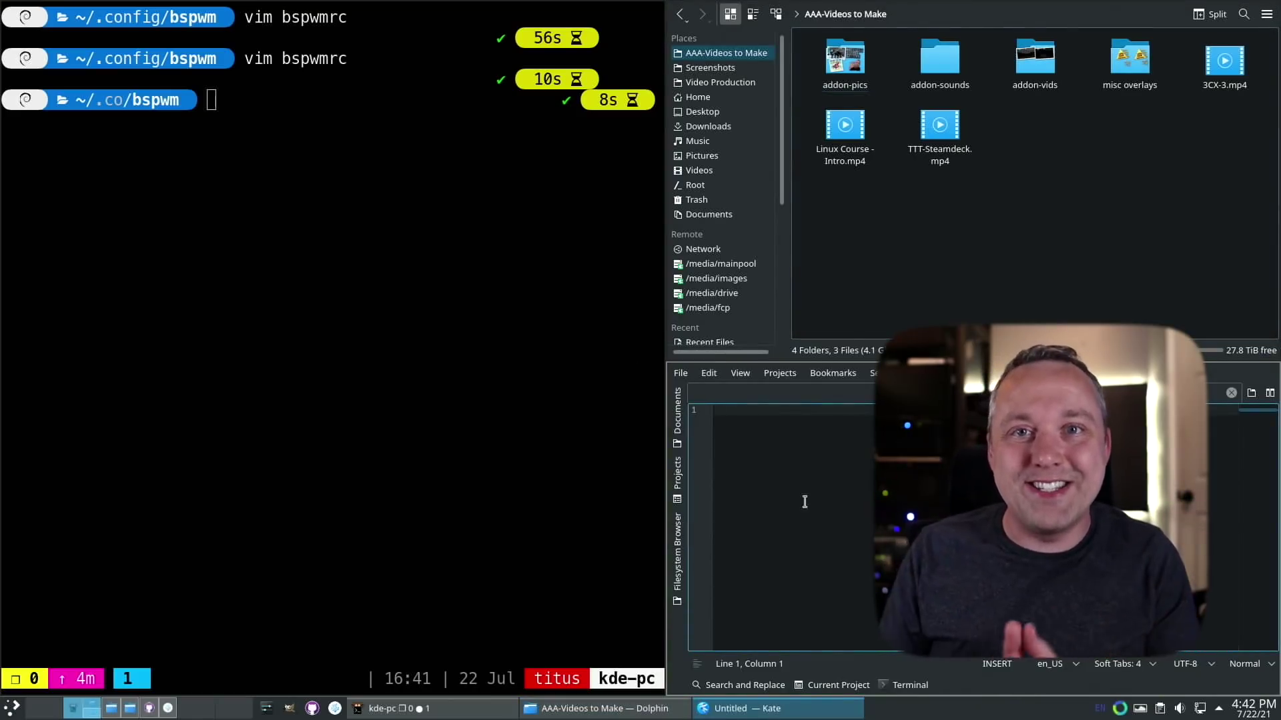
{"action": "key", "text": "super+g"}
{"action": "key", "text": "super+g"}
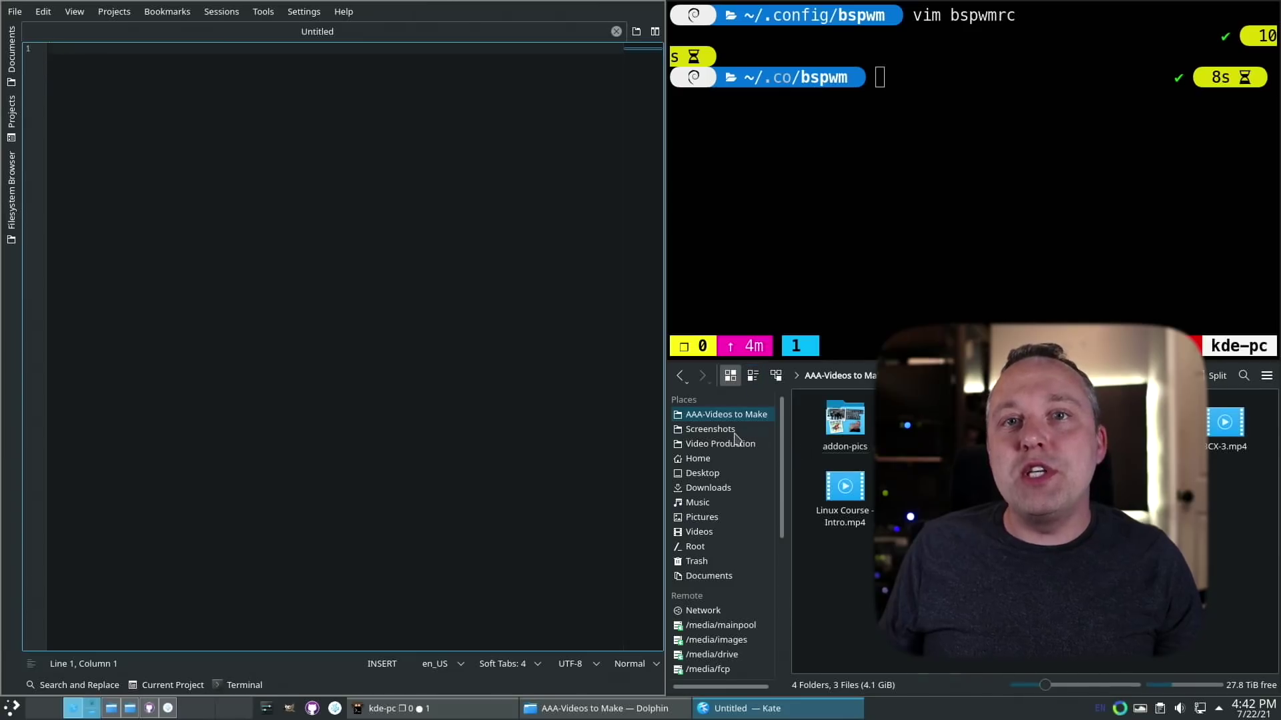
{"action": "key", "text": "super+g"}
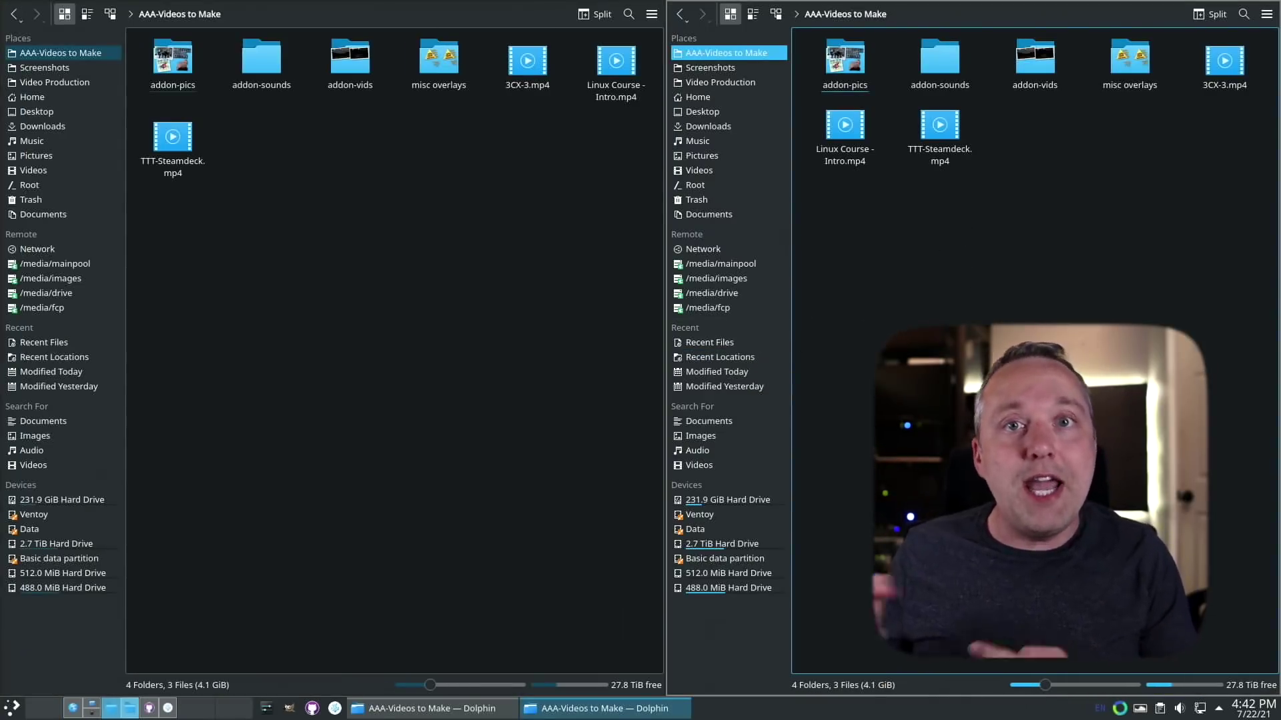
Step: Open another Dolphin window, close all file managers and Kate, then run cd .. in the terminal
{"action": "key", "text": "ctrl+n"}
{"action": "key", "text": "ctrl+n"}
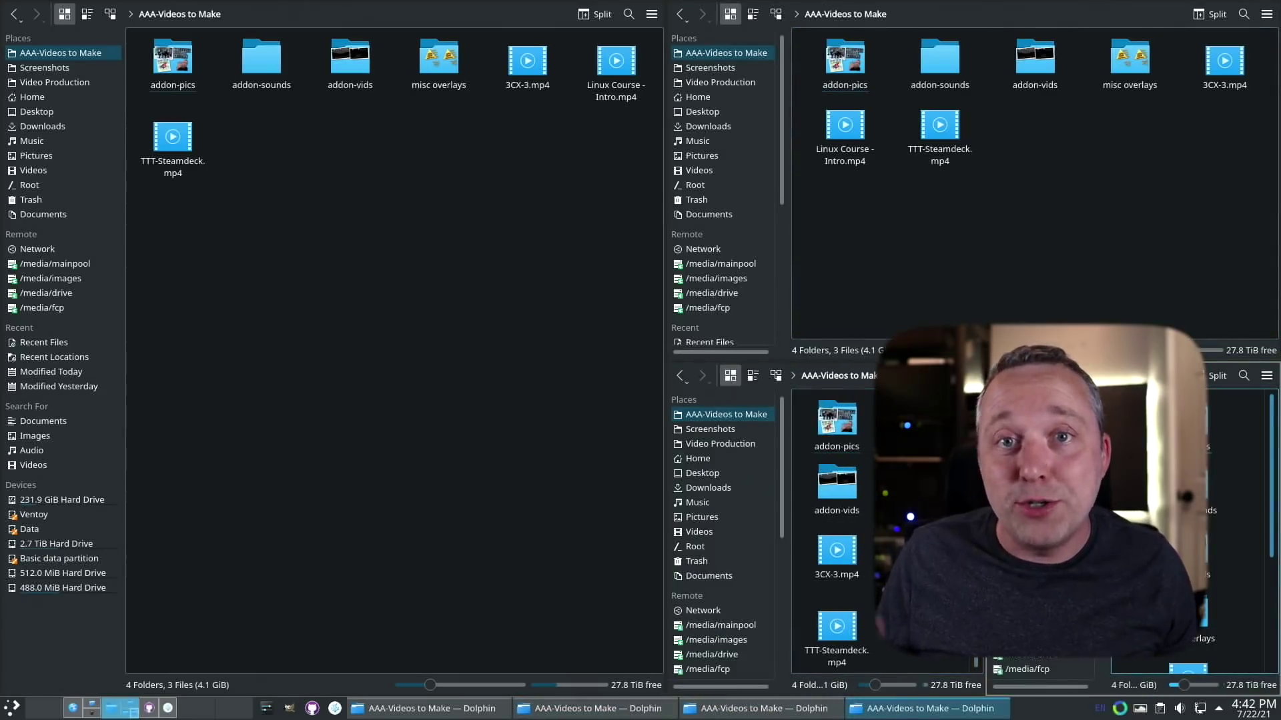
{"action": "key", "text": "ctrl+q"}
{"action": "key", "text": "ctrl+q"}
{"action": "key", "text": "ctrl+q"}
{"action": "key", "text": "ctrl+q"}
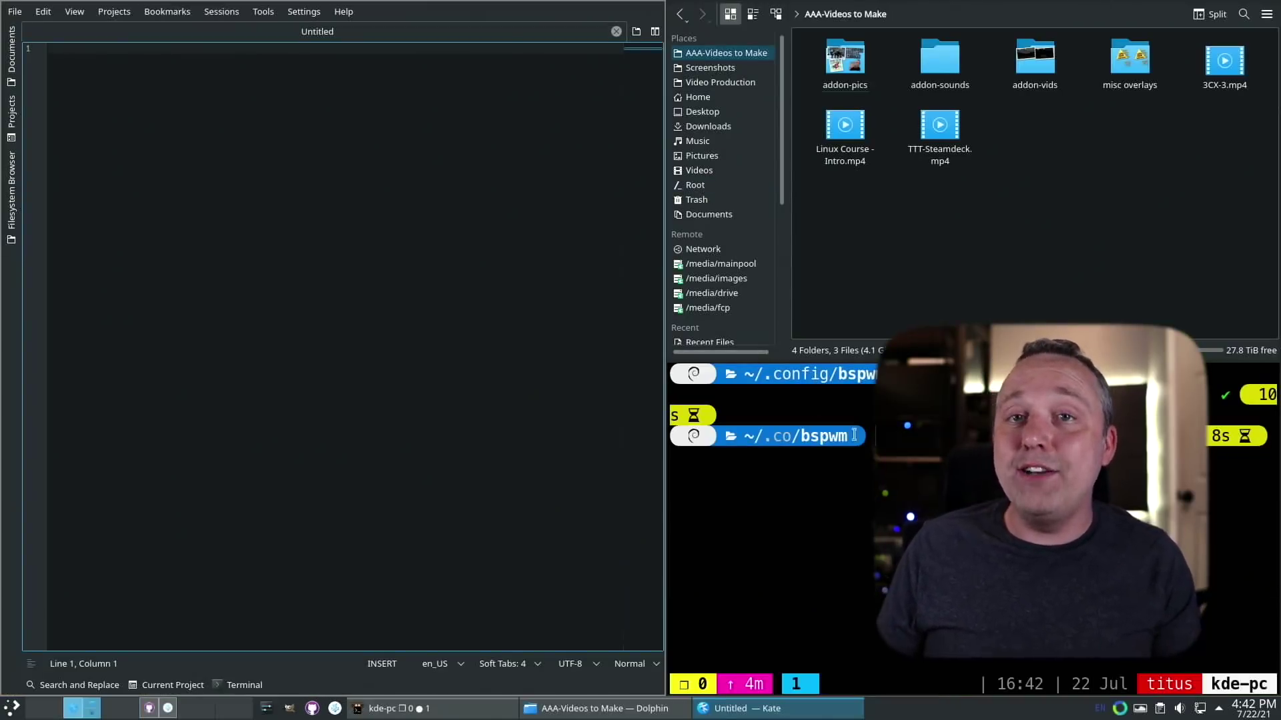
{"action": "key", "text": "ctrl+q"}
{"action": "key", "text": "ctrl+q"}
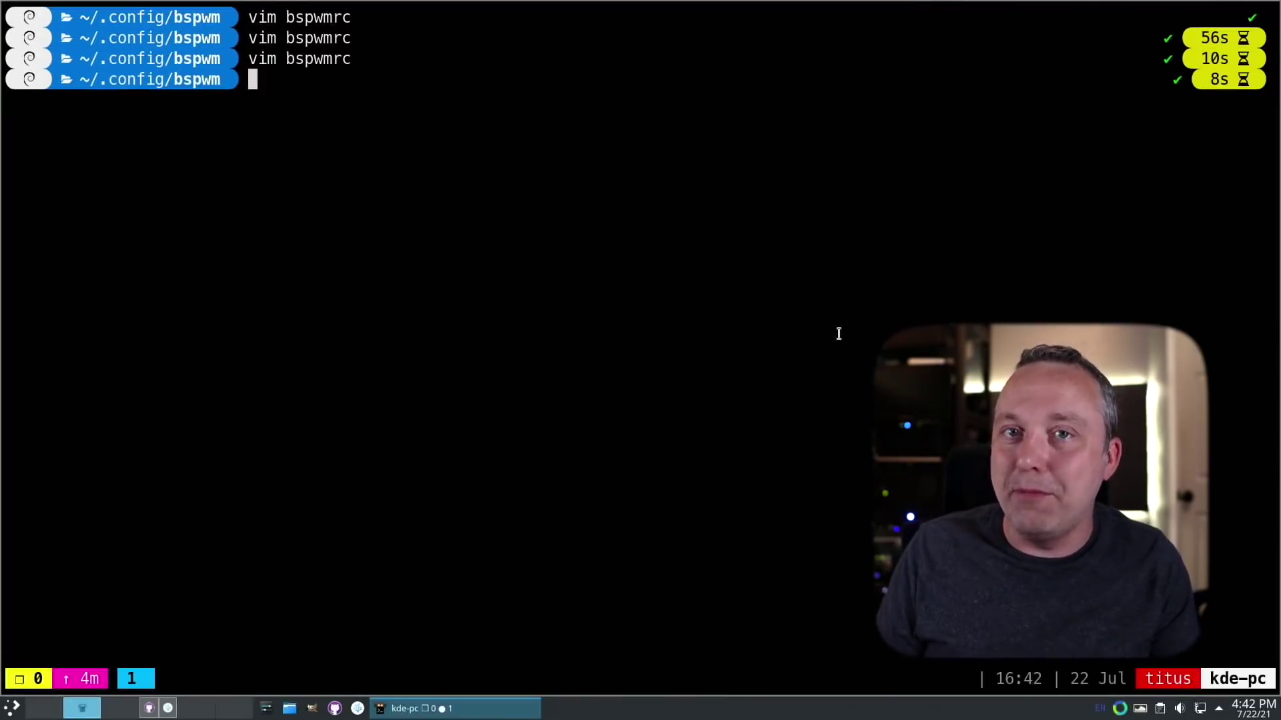
{"action": "type", "text": "cd .."}
{"action": "key", "text": "Return"}
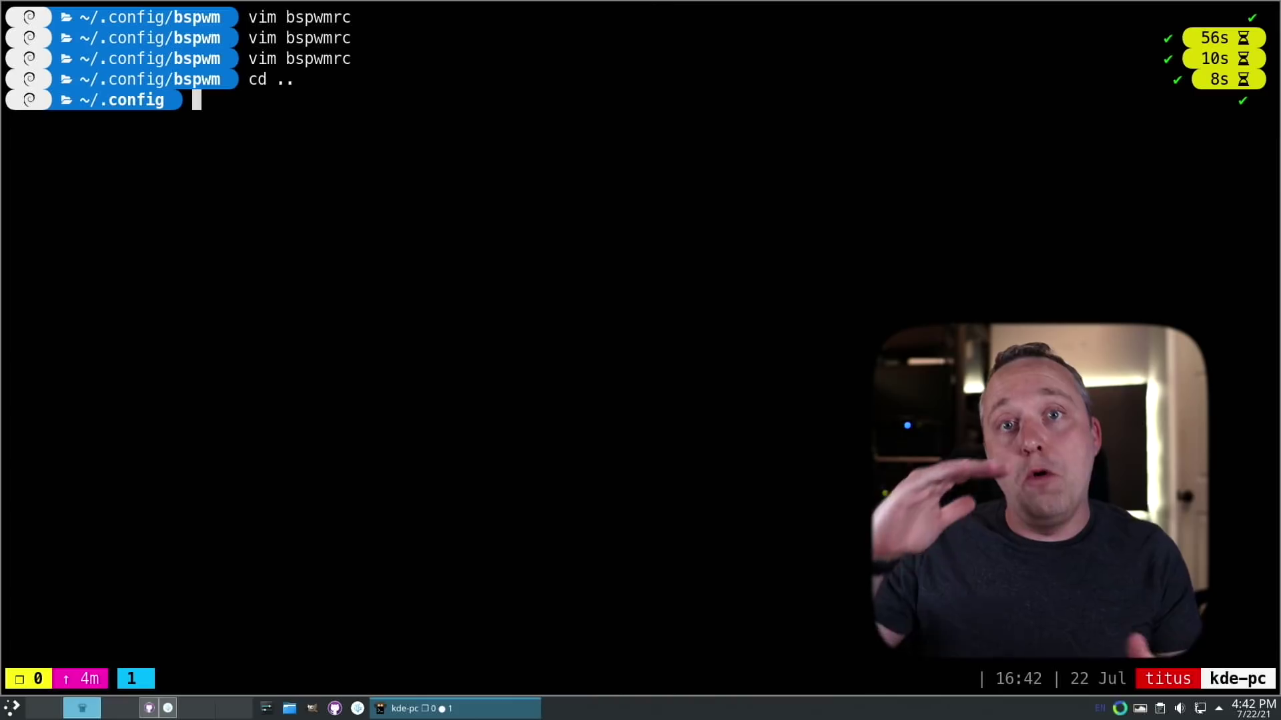
{"action": "type", "text": "cd"}
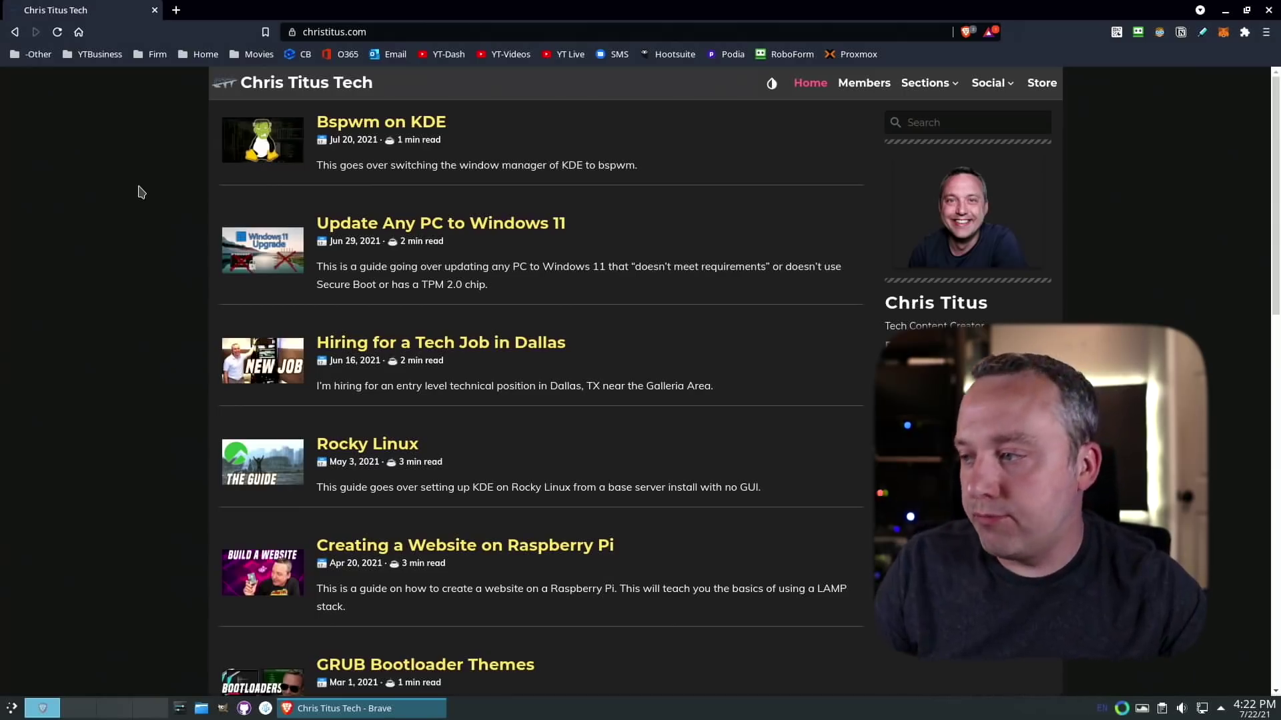
Step: Open the 'Bspwm on KDE' post on christitus.com and drop the terminal down over it
{"action": "left_click", "coordinate": [370, 124]}
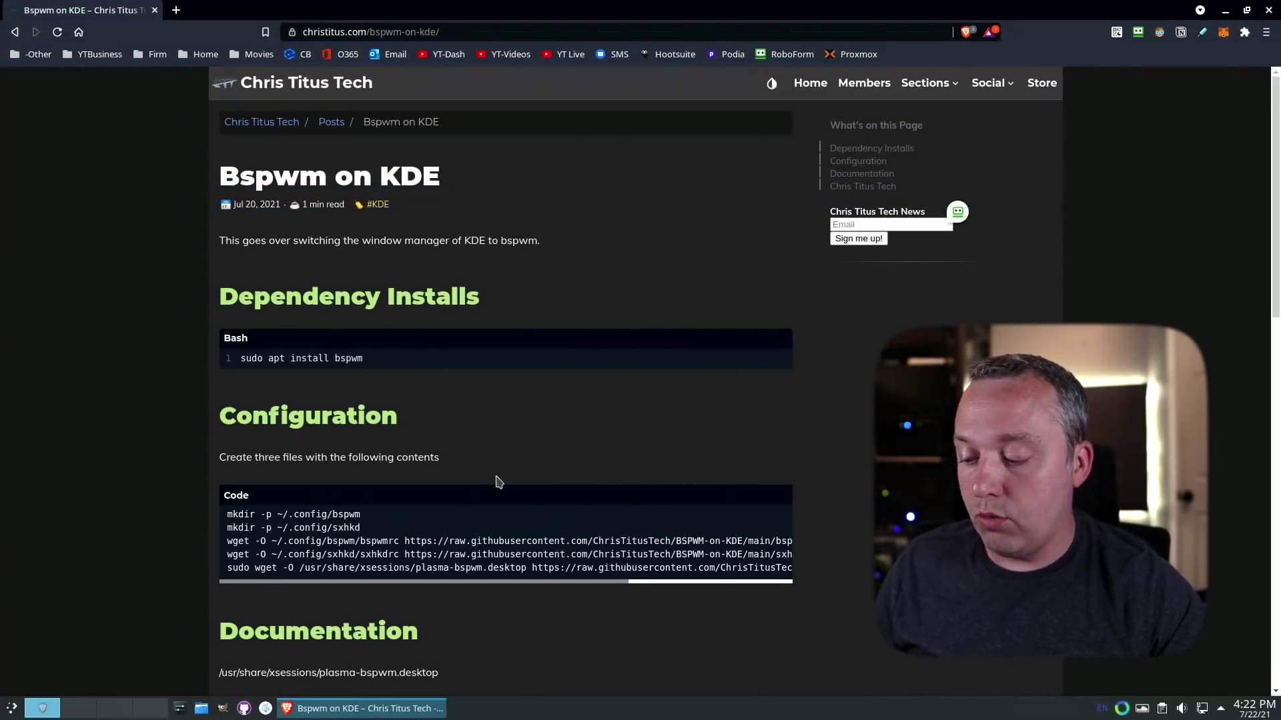
{"action": "key", "text": "F12"}
Step: Run sudo apt install bspwm (already the newest version), then clear and hide the terminal
{"action": "type", "text": "sudo apt install bspwm"}
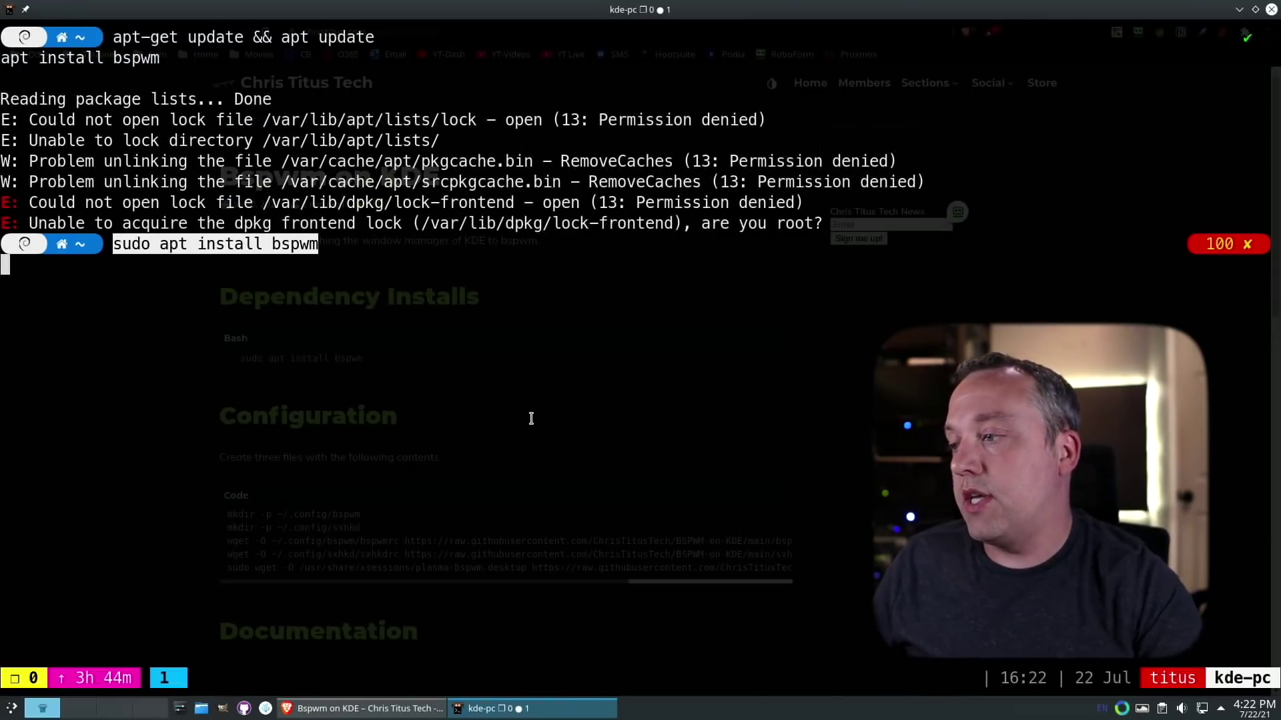
{"action": "key", "text": "Return"}
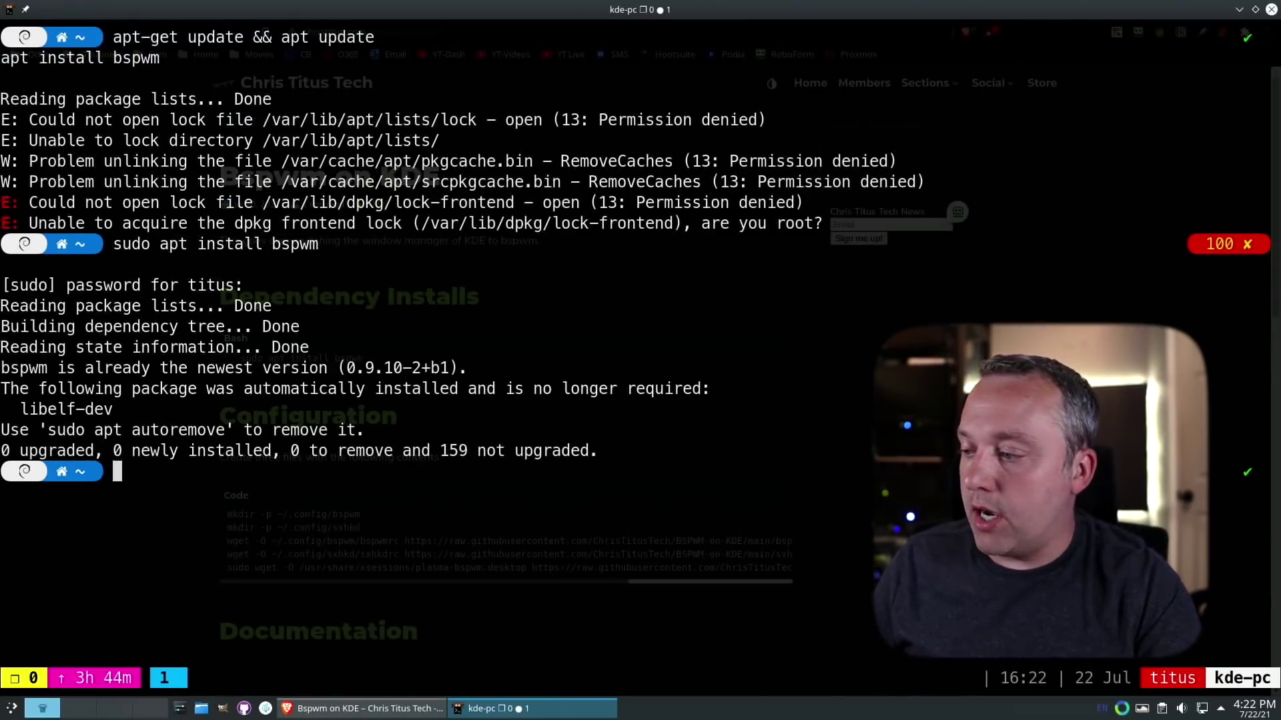
{"action": "key", "text": "ctrl+l"}
{"action": "key", "text": "F12"}
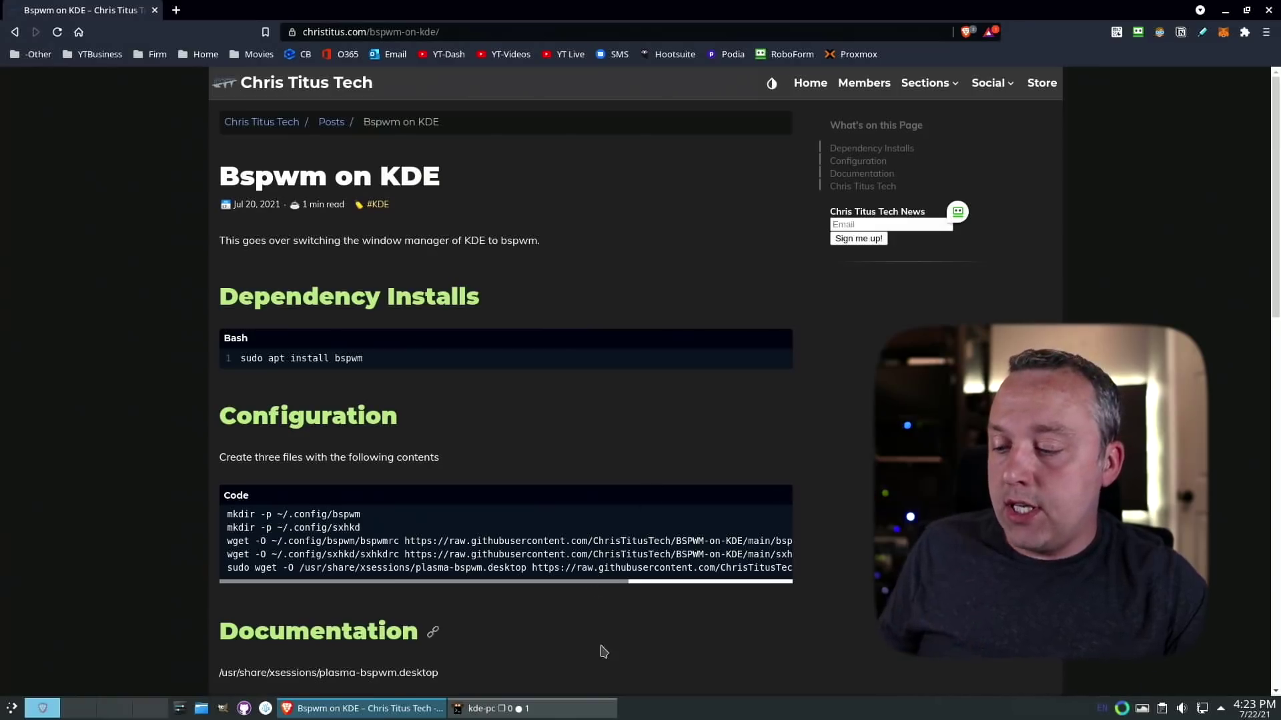
Step: Copy the Configuration code block's mkdir/wget commands and bring the kde-pc terminal to the front
{"action": "left_click", "coordinate": [10, 711]}
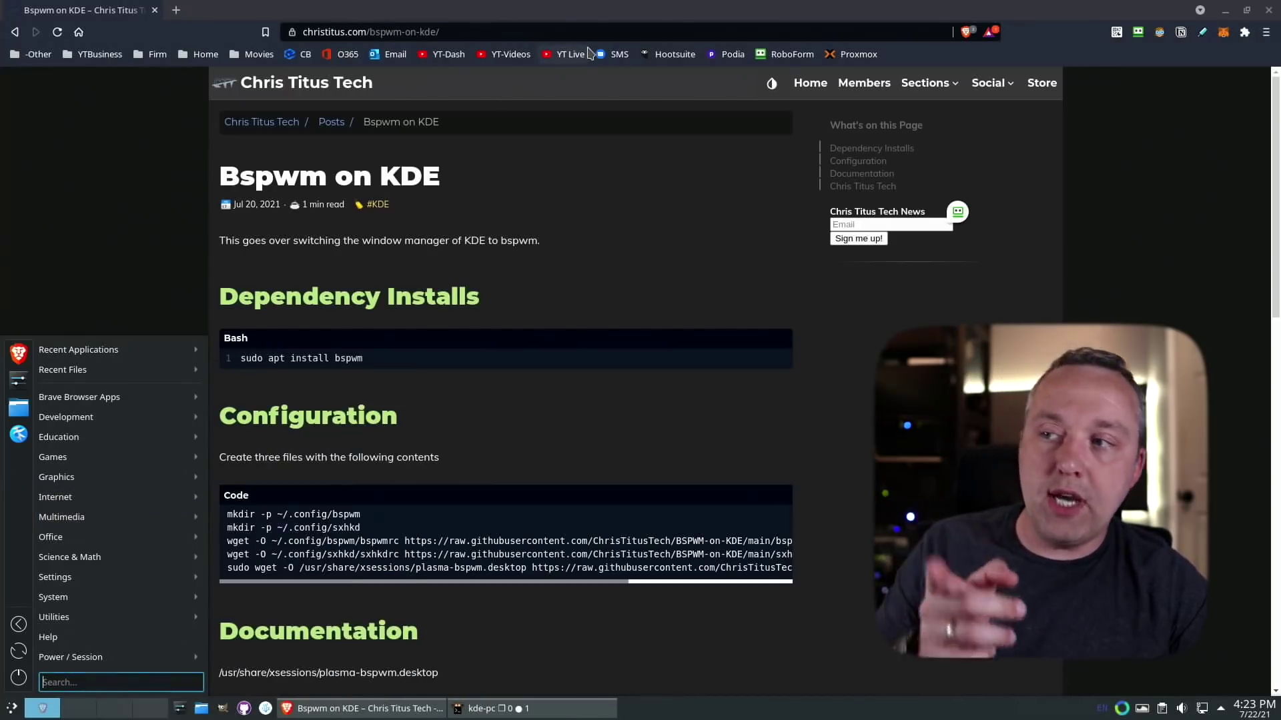
{"action": "left_click", "coordinate": [561, 461]}
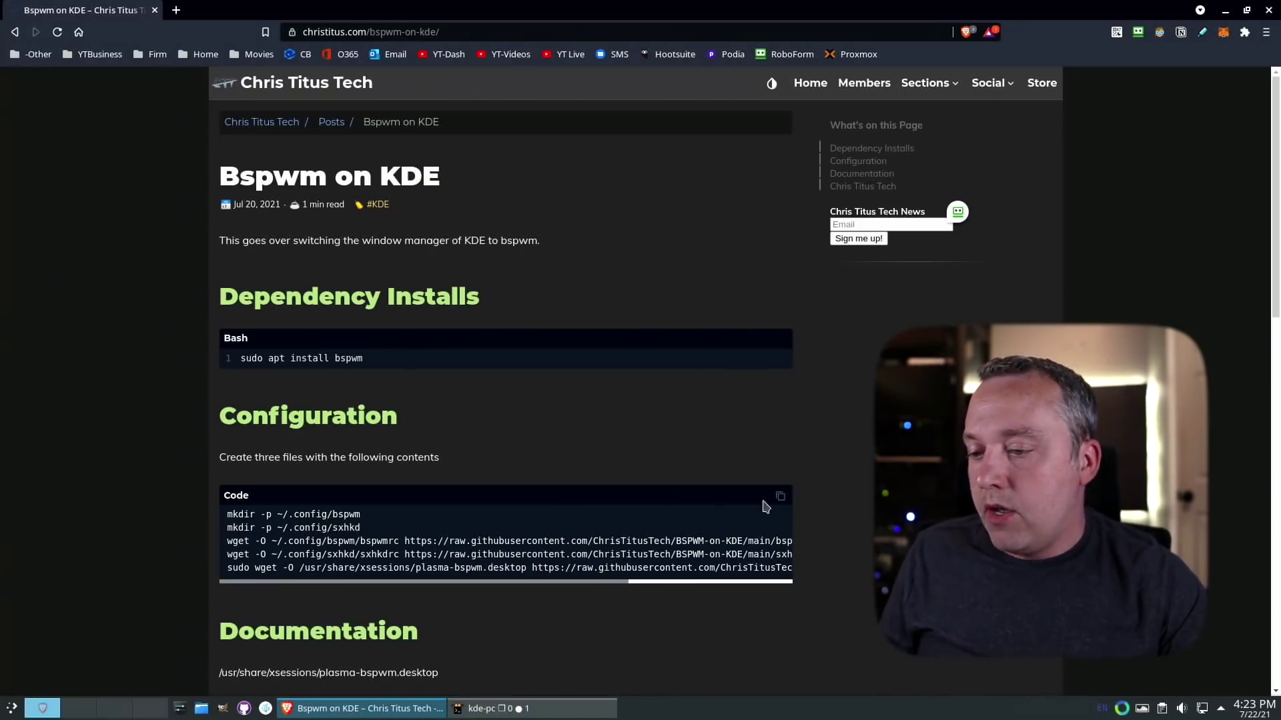
{"action": "left_click", "coordinate": [780, 497]}
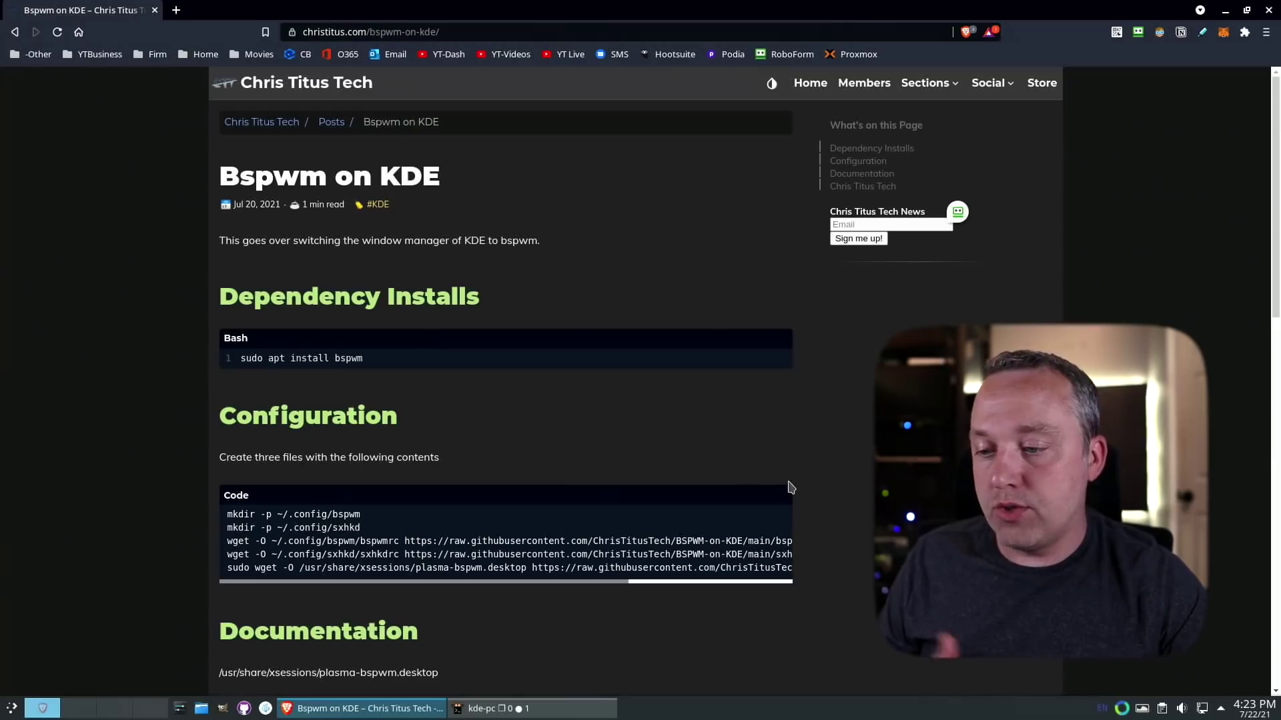
{"action": "left_click", "coordinate": [490, 708]}
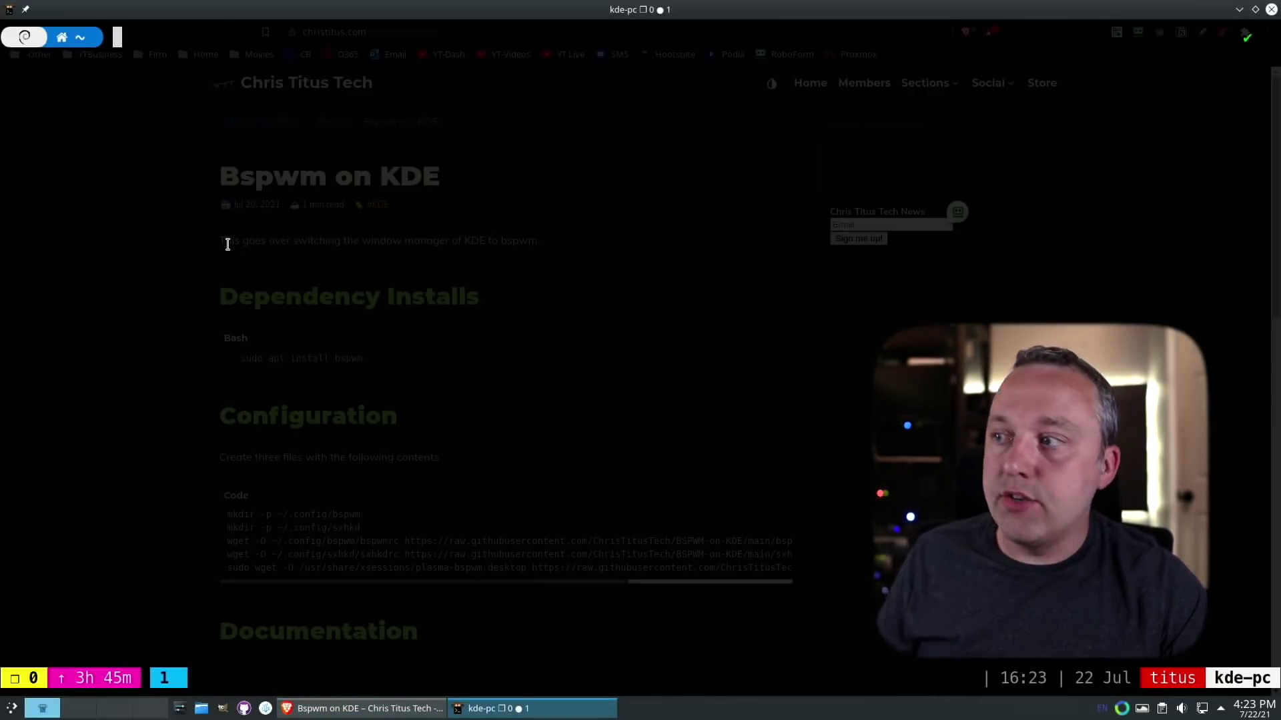
Step: Paste and run the mkdir/wget commands to download bspwmrc, sxhkdrc and plasma-bspwm.desktop, then close the terminal
{"action": "key", "text": "ctrl+shift+v"}
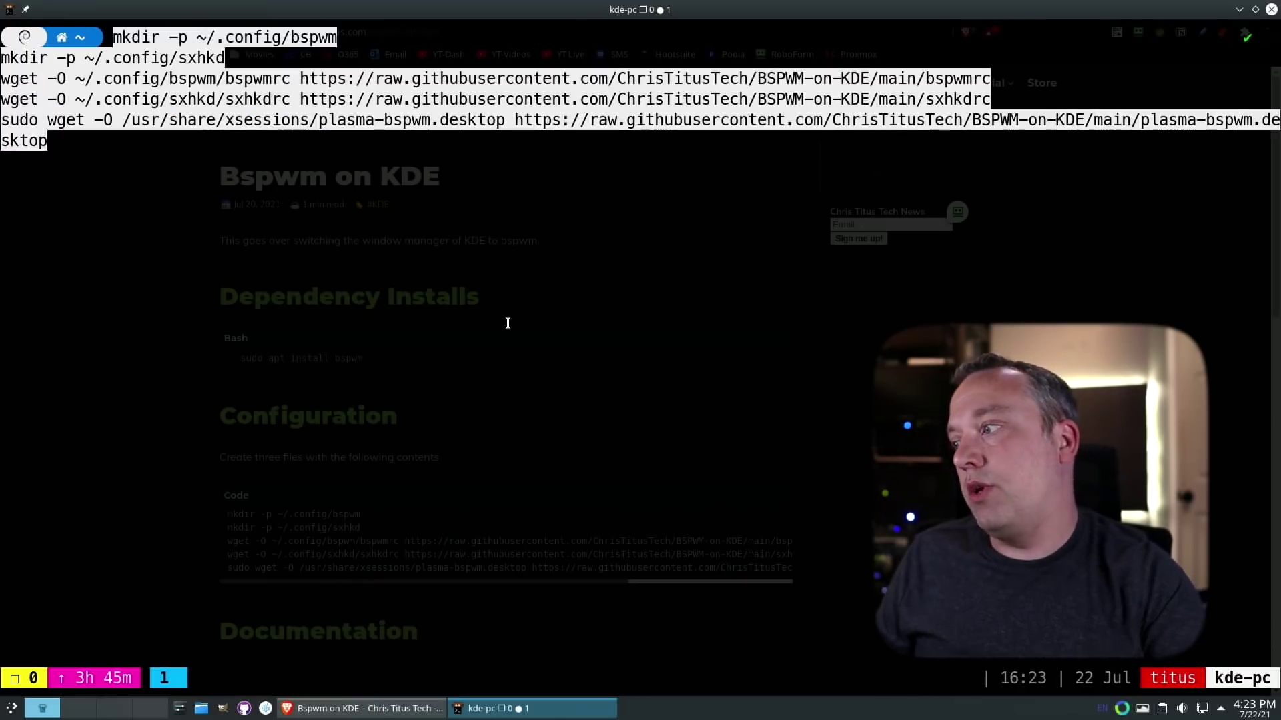
{"action": "key", "text": "Return"}
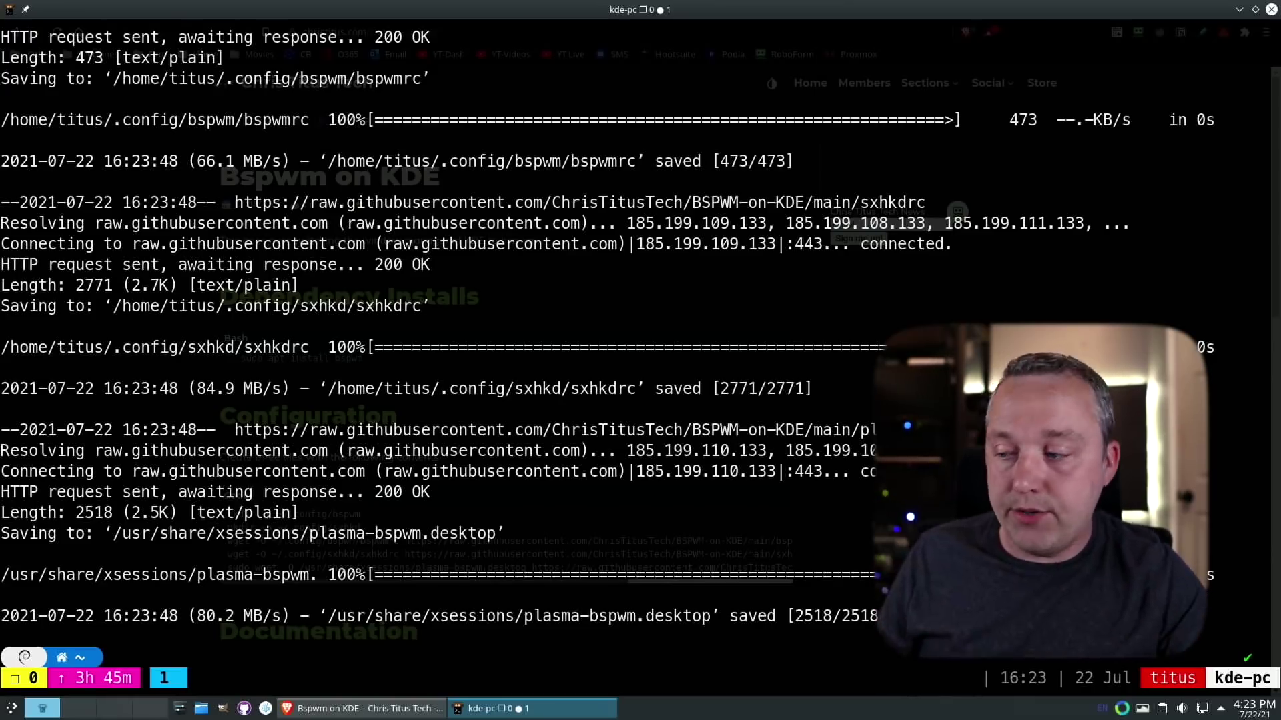
{"action": "key", "text": "super+q"}
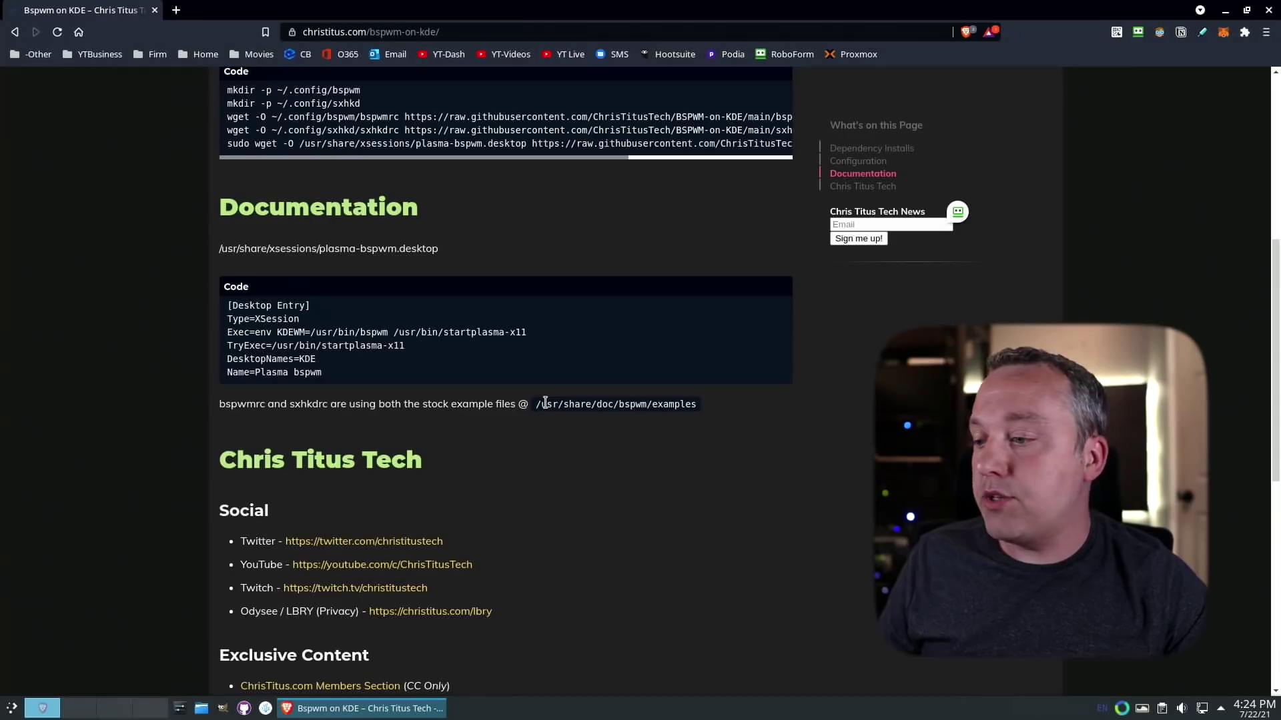
{"action": "left_click_drag", "start_coordinate": [538, 405], "coordinate": [774, 404]}
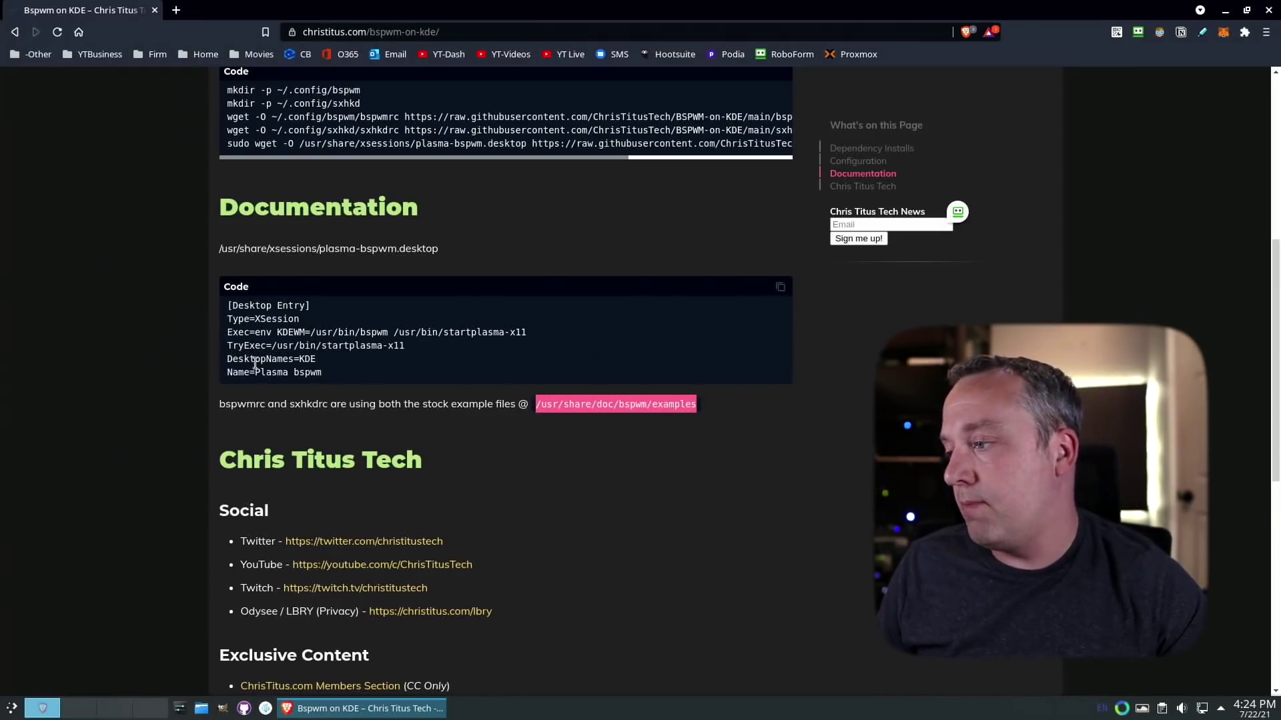
{"action": "left_click_drag", "start_coordinate": [227, 305], "coordinate": [403, 381]}
{"action": "left_click", "coordinate": [400, 374]}
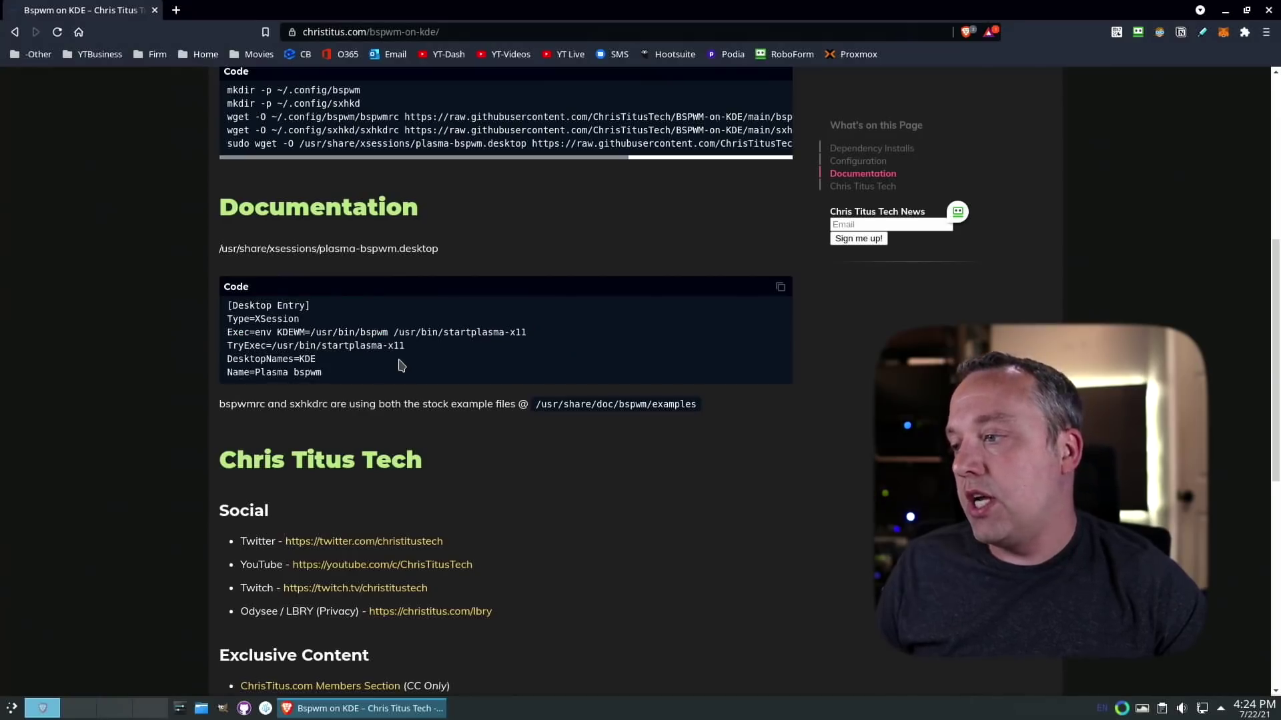
Step: Close Brave and log out via the application launcher
{"action": "left_click", "coordinate": [1269, 11]}
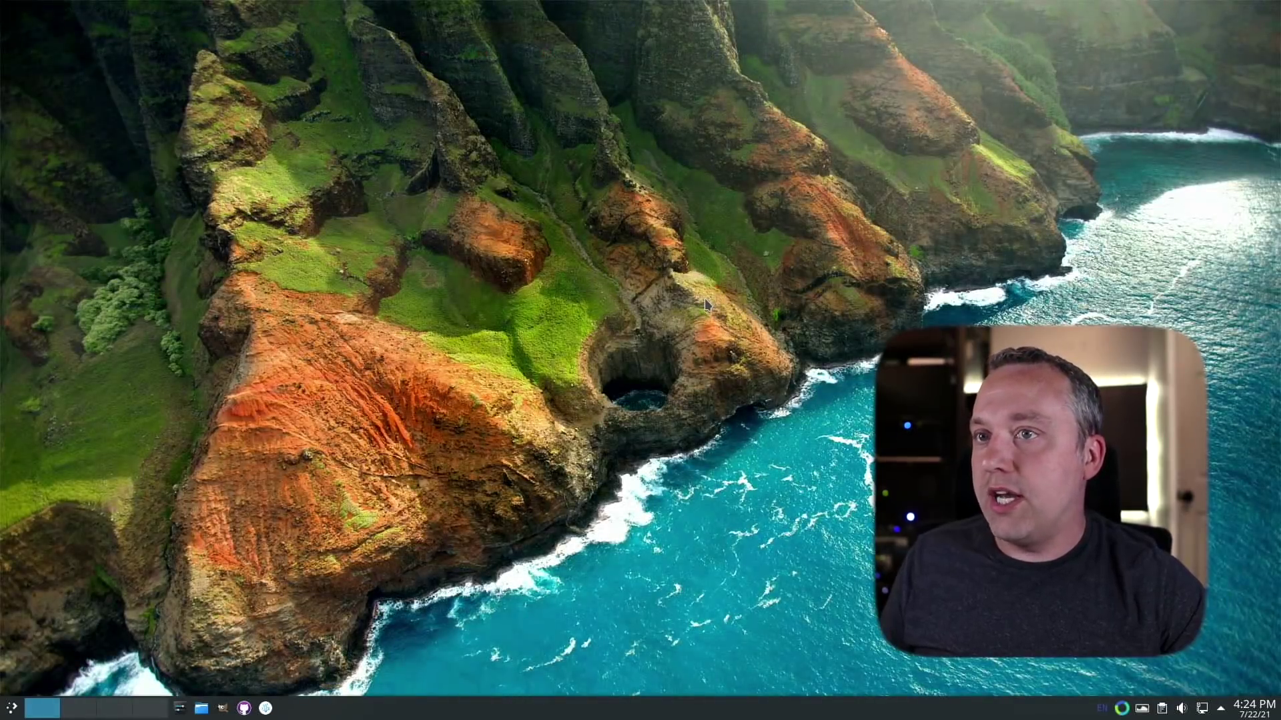
{"action": "left_click", "coordinate": [12, 708]}
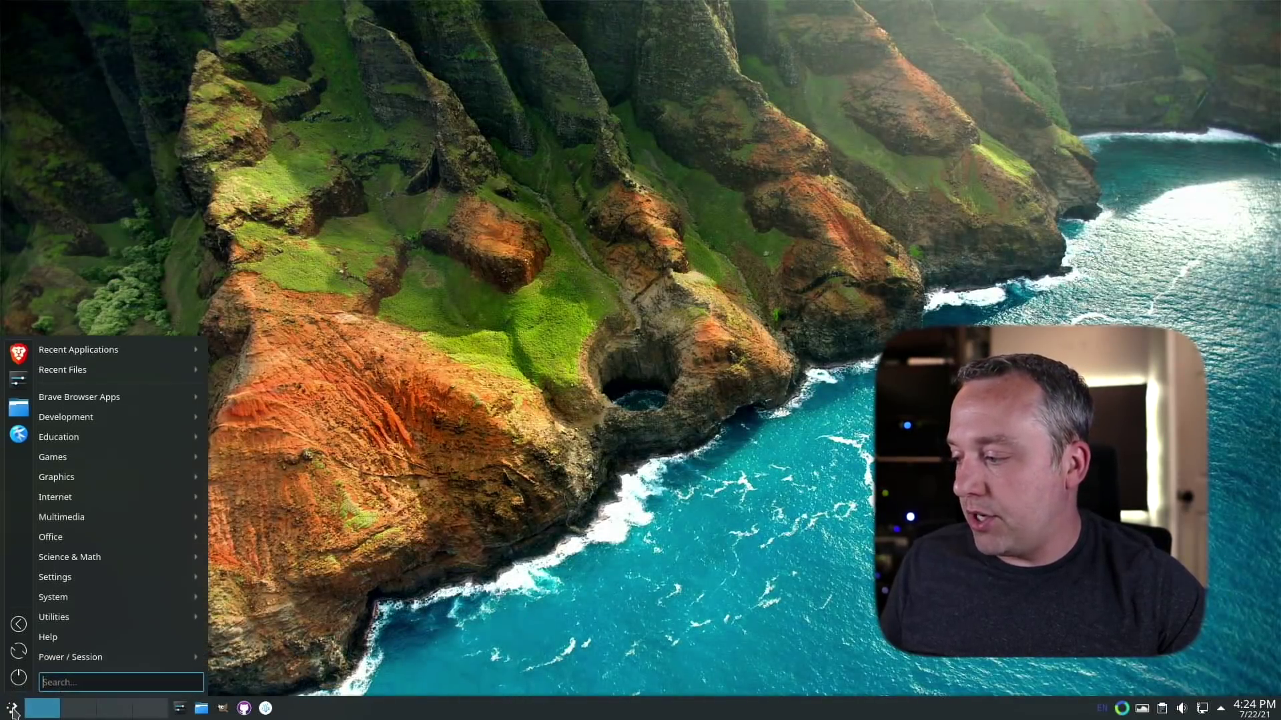
{"action": "left_click", "coordinate": [19, 626]}
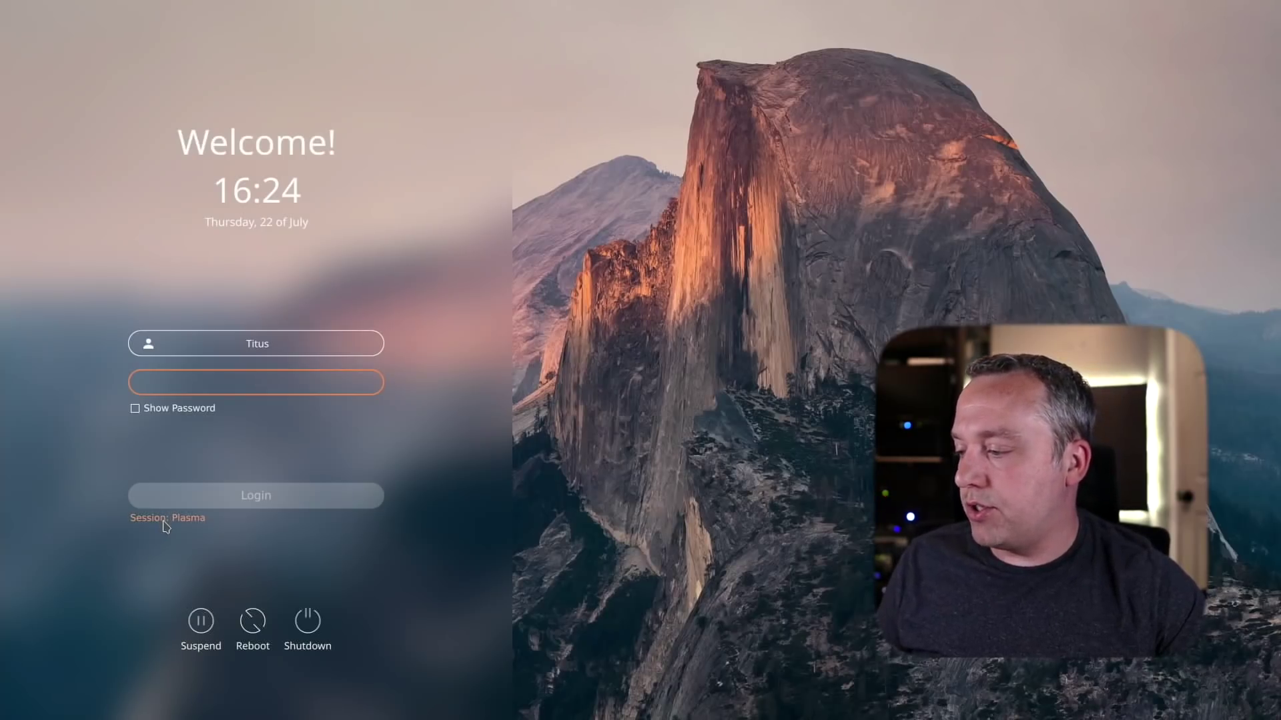
Step: Pick the Plasma bspwm session on the login screen and focus the password field
{"action": "left_click", "coordinate": [167, 519]}
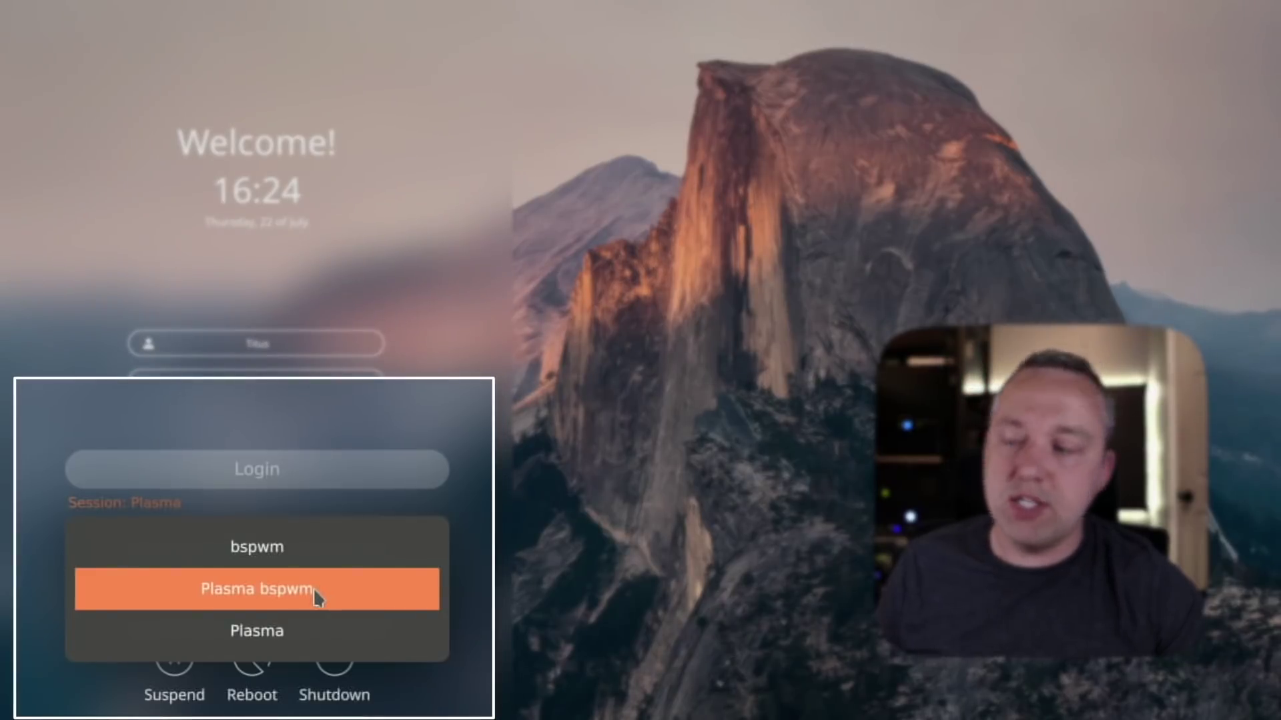
{"action": "left_click", "coordinate": [313, 597]}
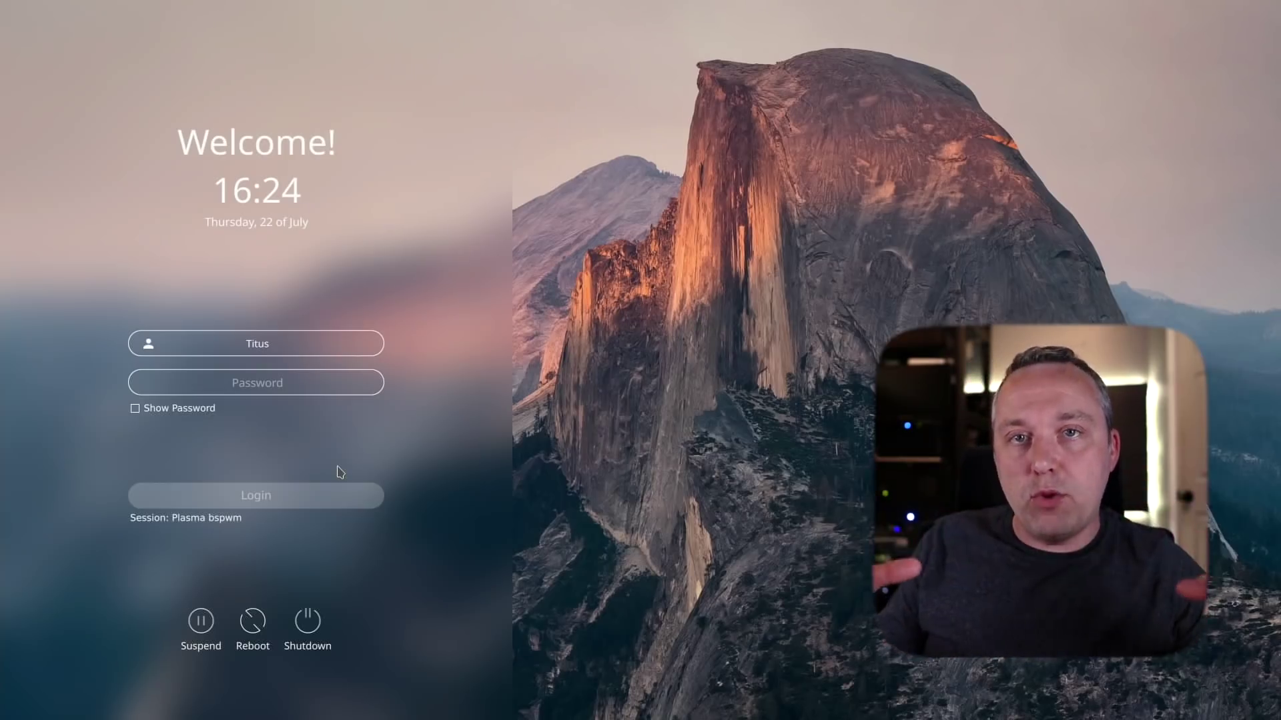
{"action": "left_click", "coordinate": [265, 382]}
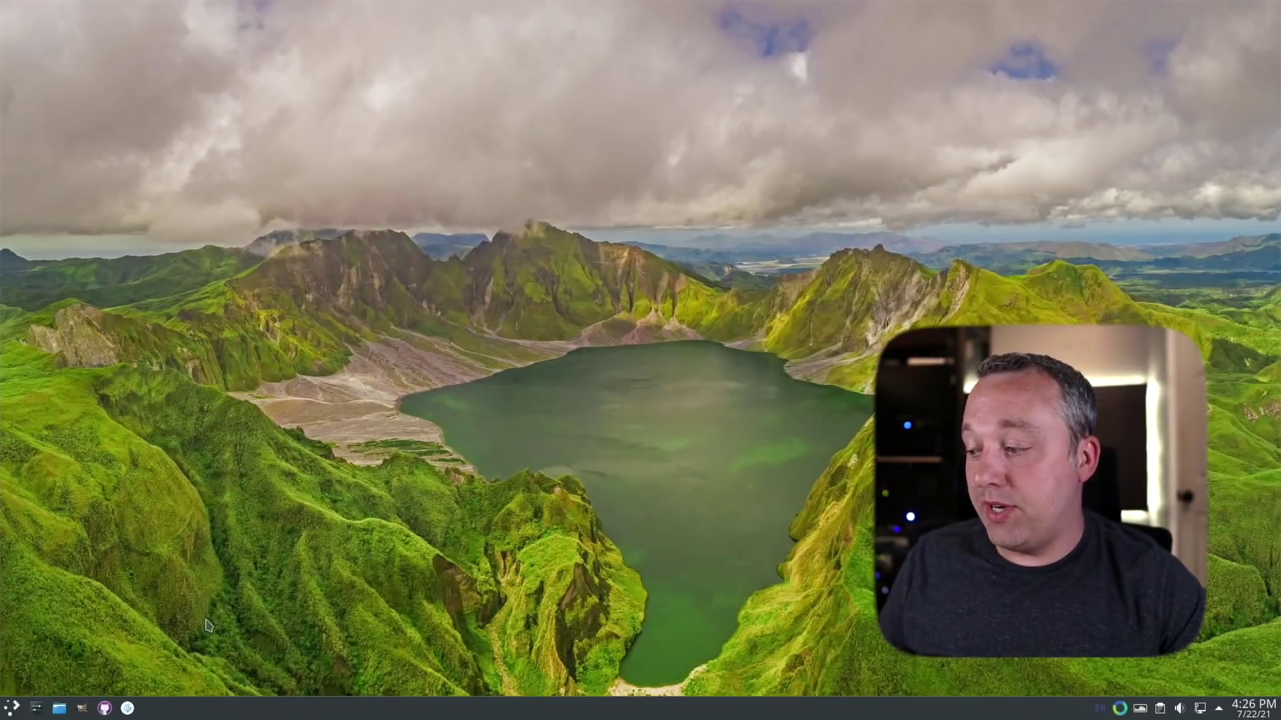
Step: Open a full-screen terminal in the new bspwm session with Ctrl+Alt+T
{"action": "left_click", "coordinate": [60, 709]}
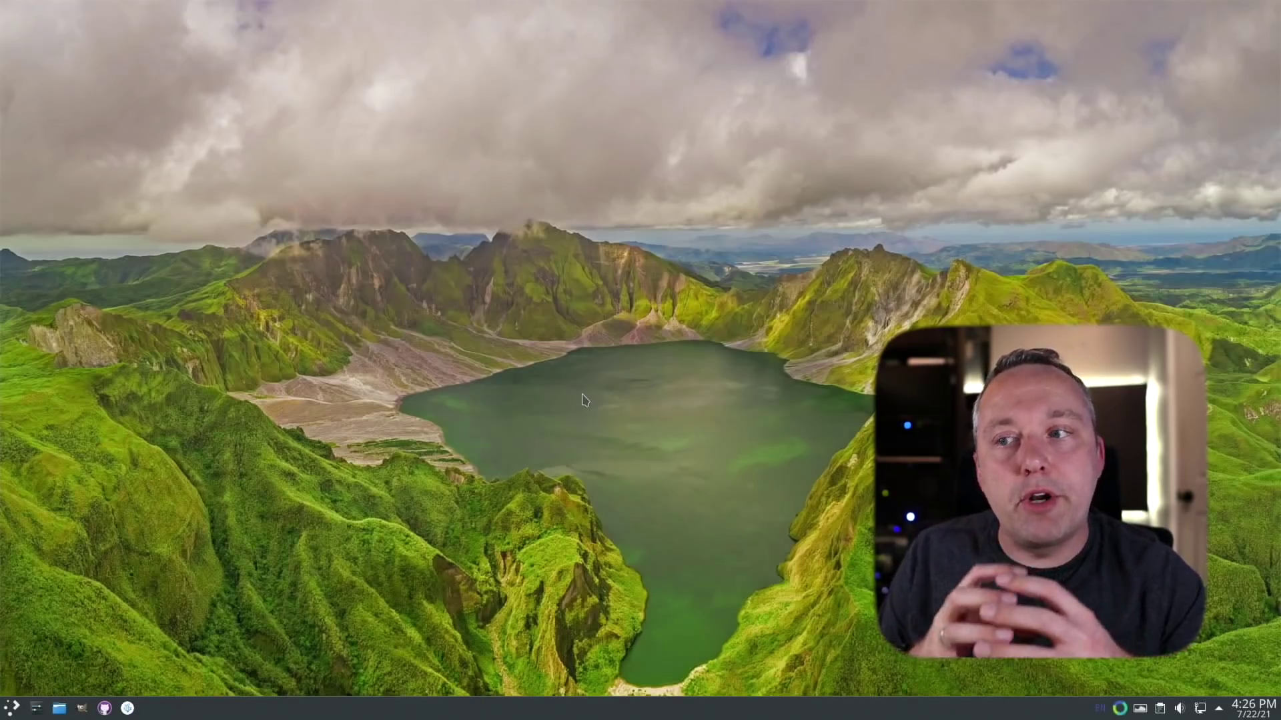
{"action": "key", "text": "ctrl+alt+t"}
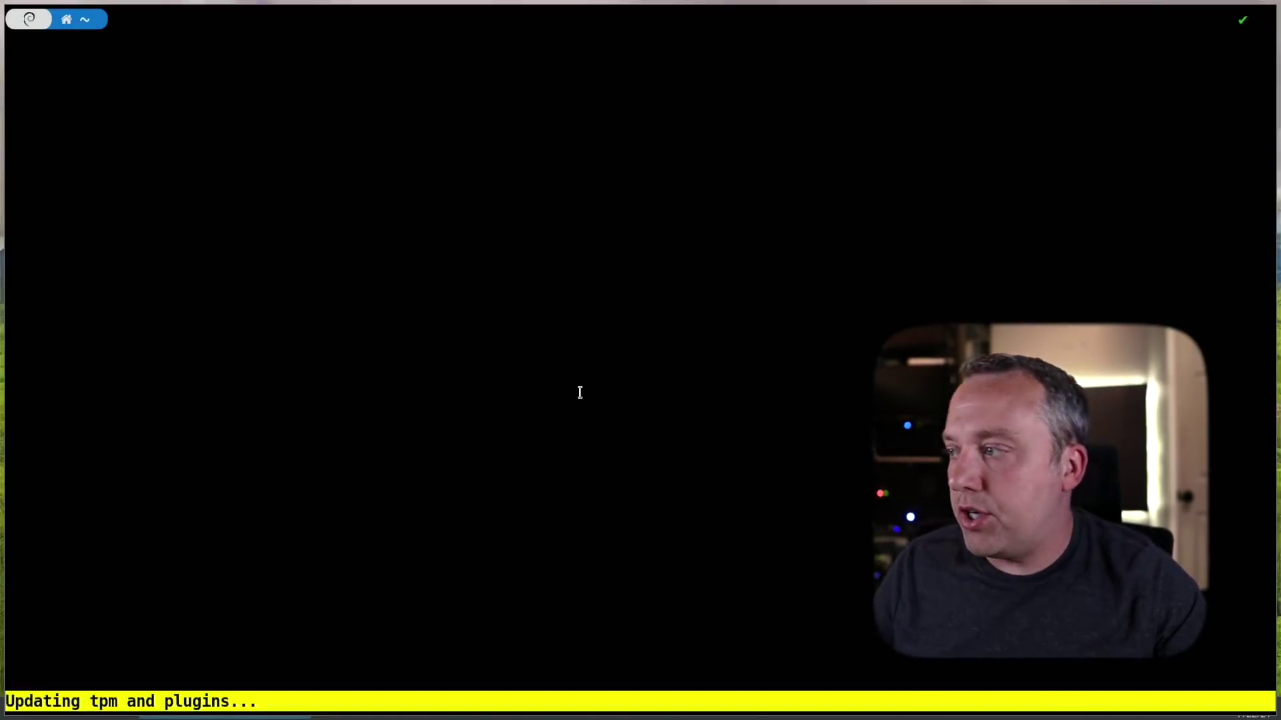
Step: Enter ~/.config/bspwm, list its files, and view bspwmrc in Vim, quitting with :q
{"action": "type", "text": "c"}
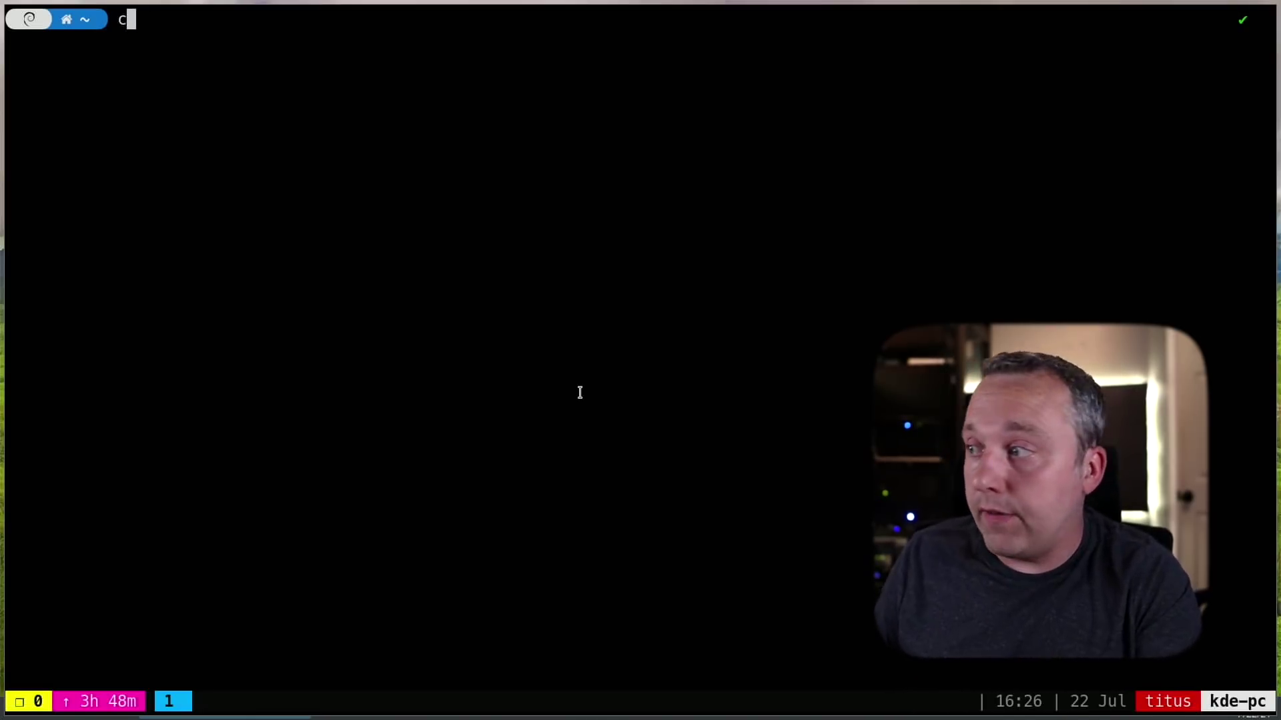
{"action": "type", "text": "d .conf"}
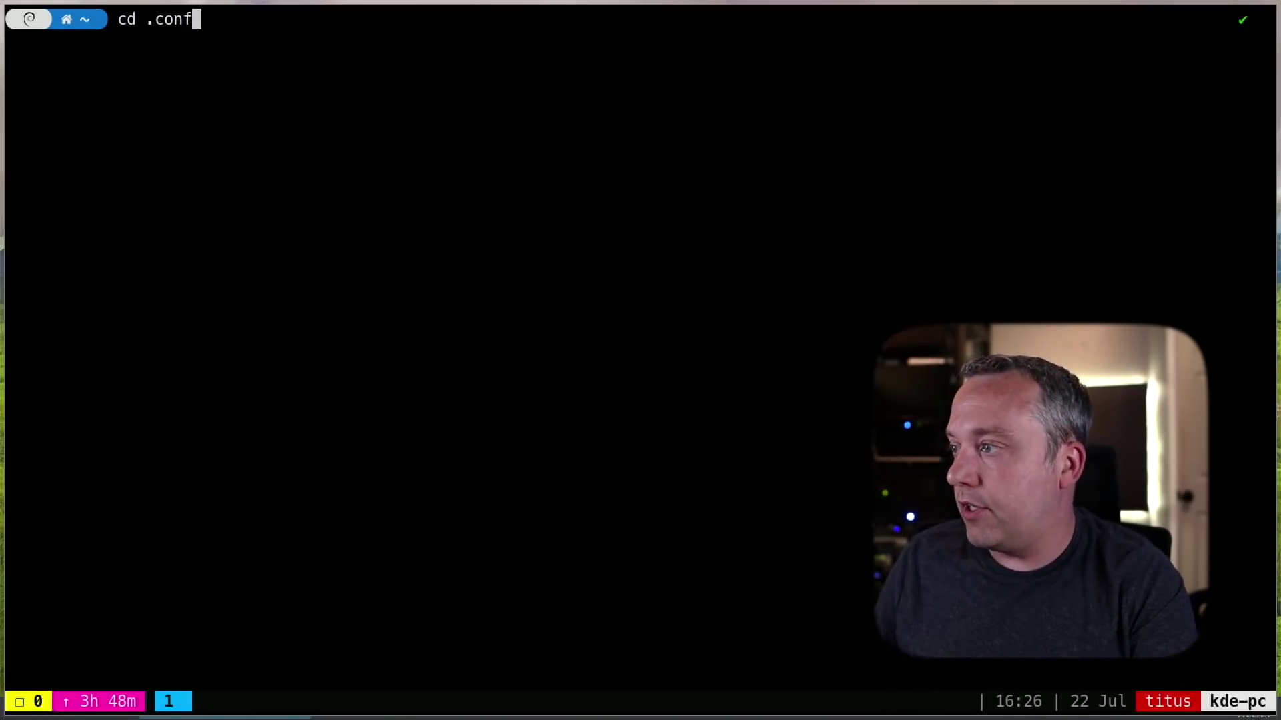
{"action": "type", "text": "ig/bspwm"}
{"action": "key", "text": "Return"}
{"action": "type", "text": "ls"}
{"action": "key", "text": "Return"}
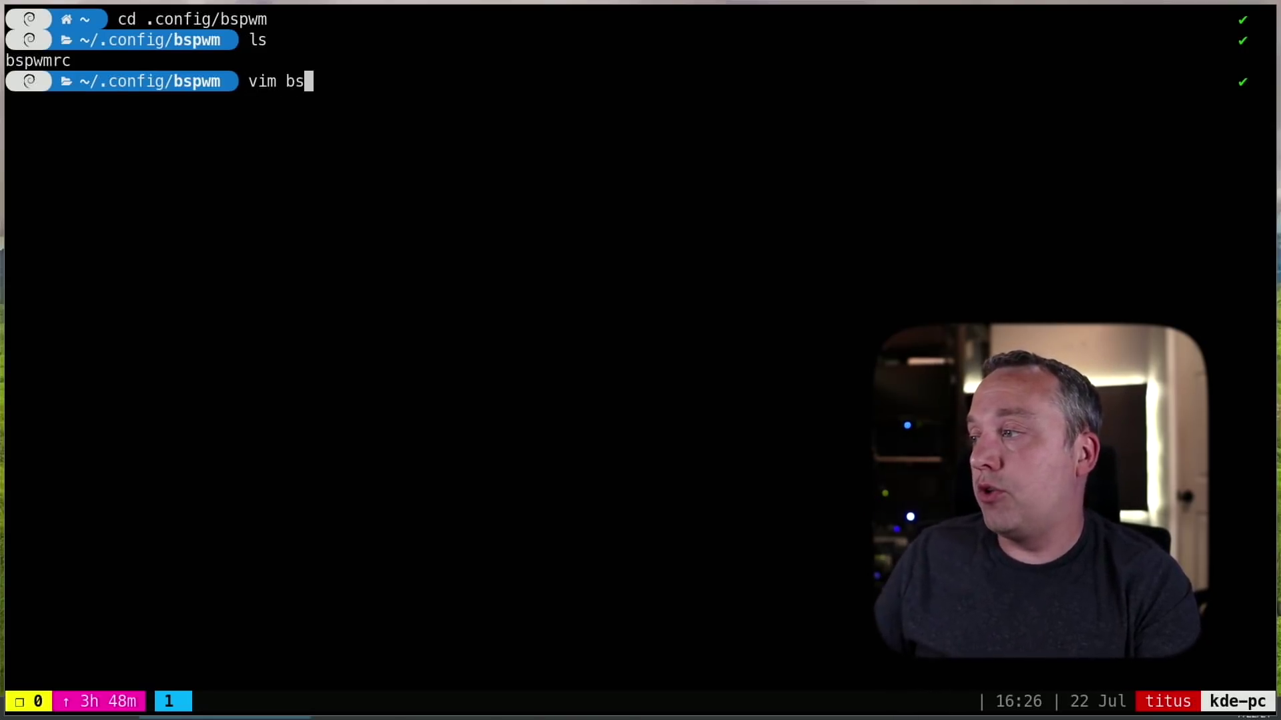
{"action": "key", "text": "Return"}
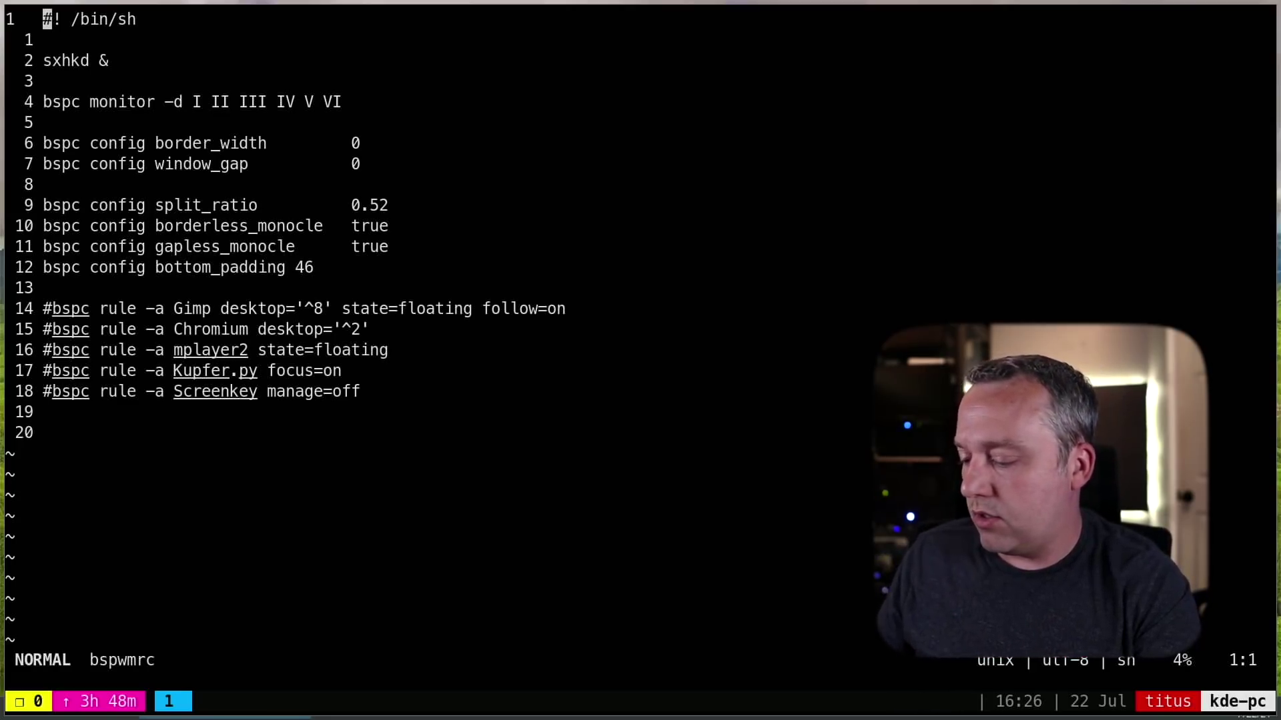
{"action": "type", "text": ":q"}
{"action": "key", "text": "Return"}
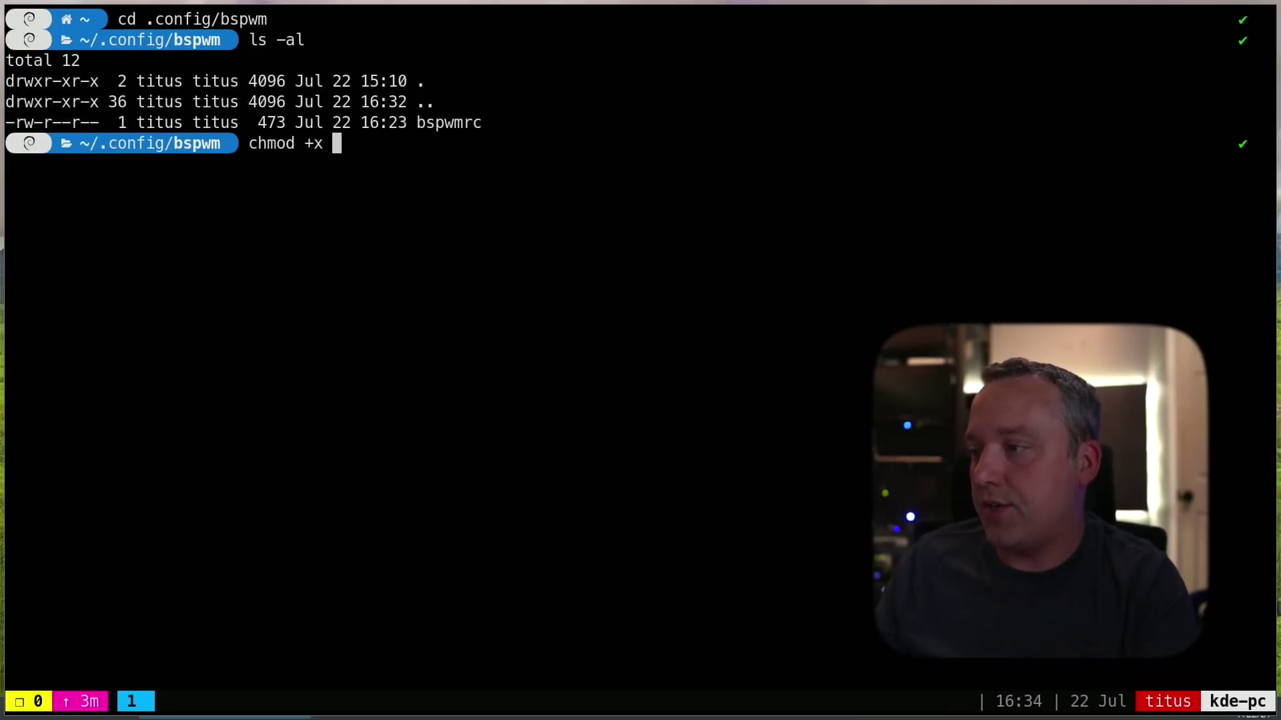
Step: Make bspwmrc executable with chmod +x and confirm it with ls -al
{"action": "key", "text": "Return"}
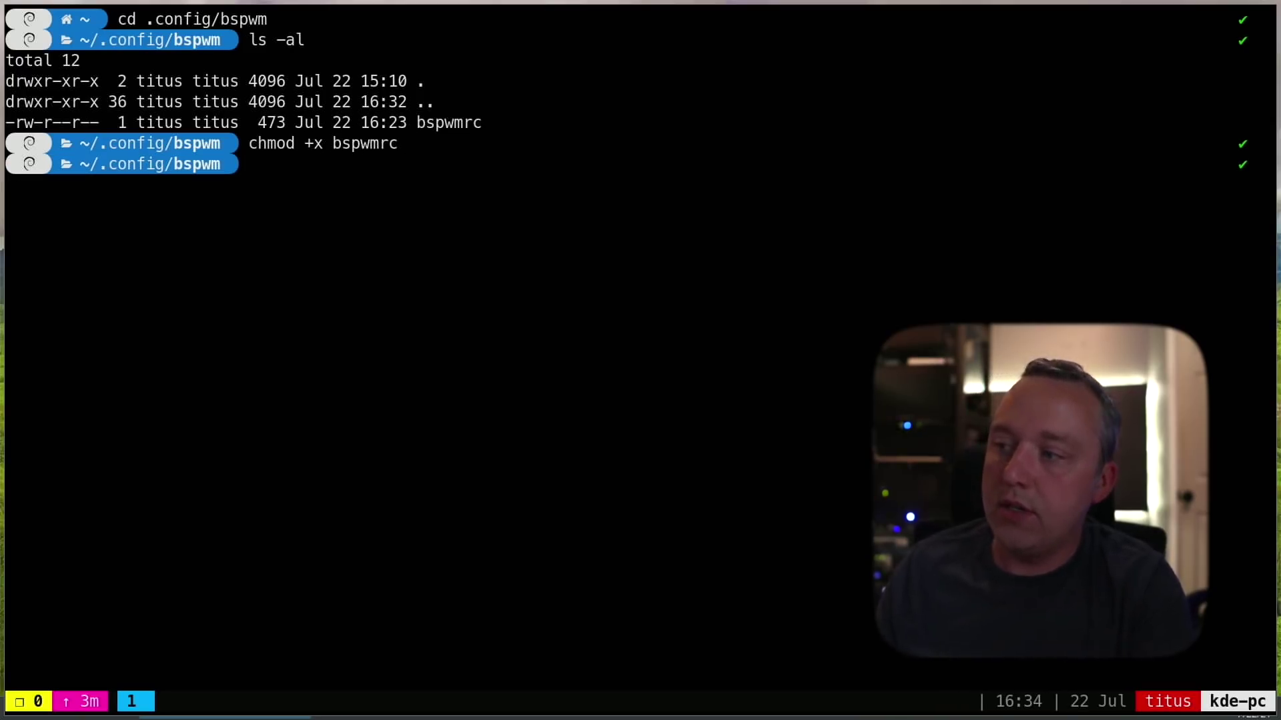
{"action": "type", "text": "ls -al"}
{"action": "key", "text": "Return"}
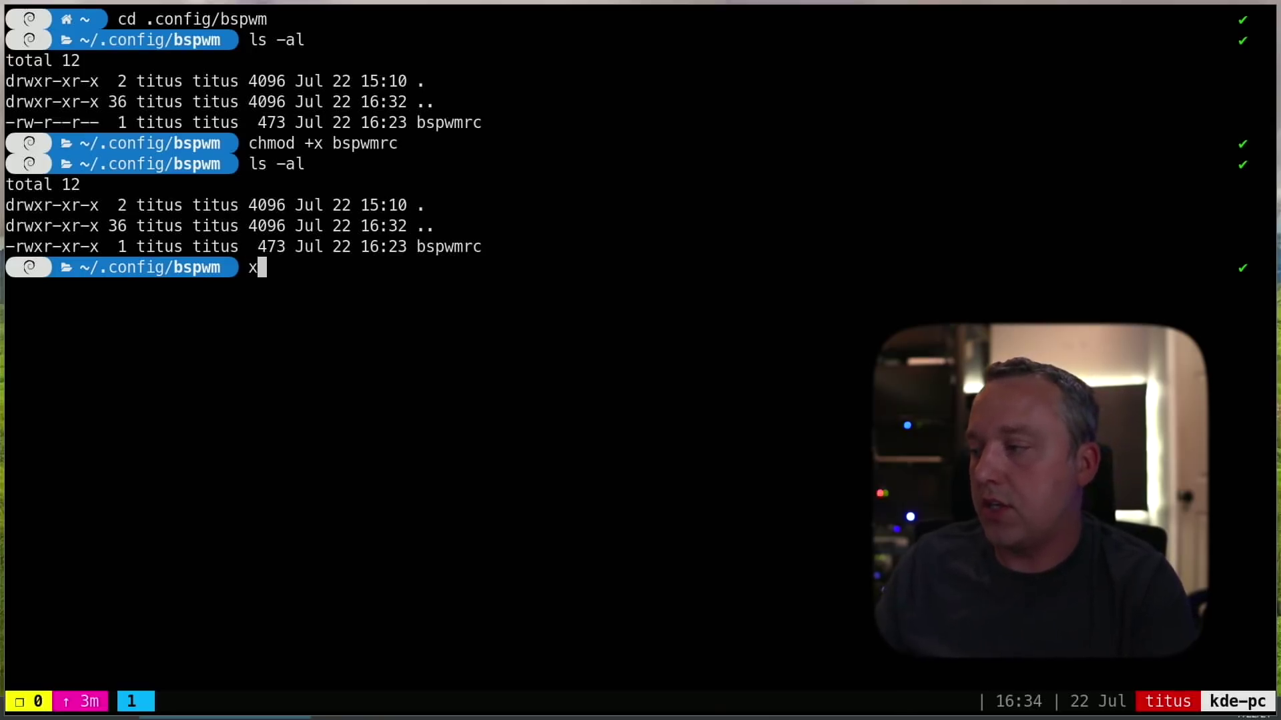
Step: Move to ~/.config/sxhkd, list its permissions, and make sxhkdrc executable with chmod +x
{"action": "type", "text": "cd .."}
{"action": "key", "text": "Return"}
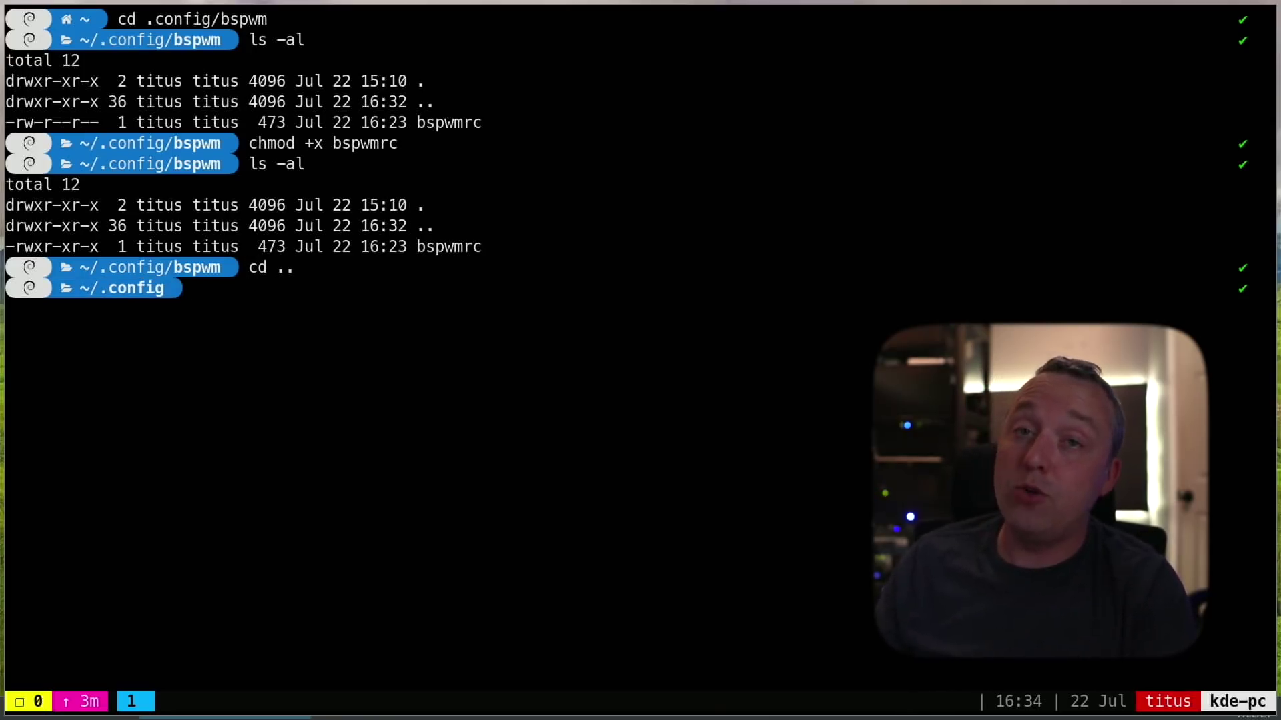
{"action": "type", "text": "c"}
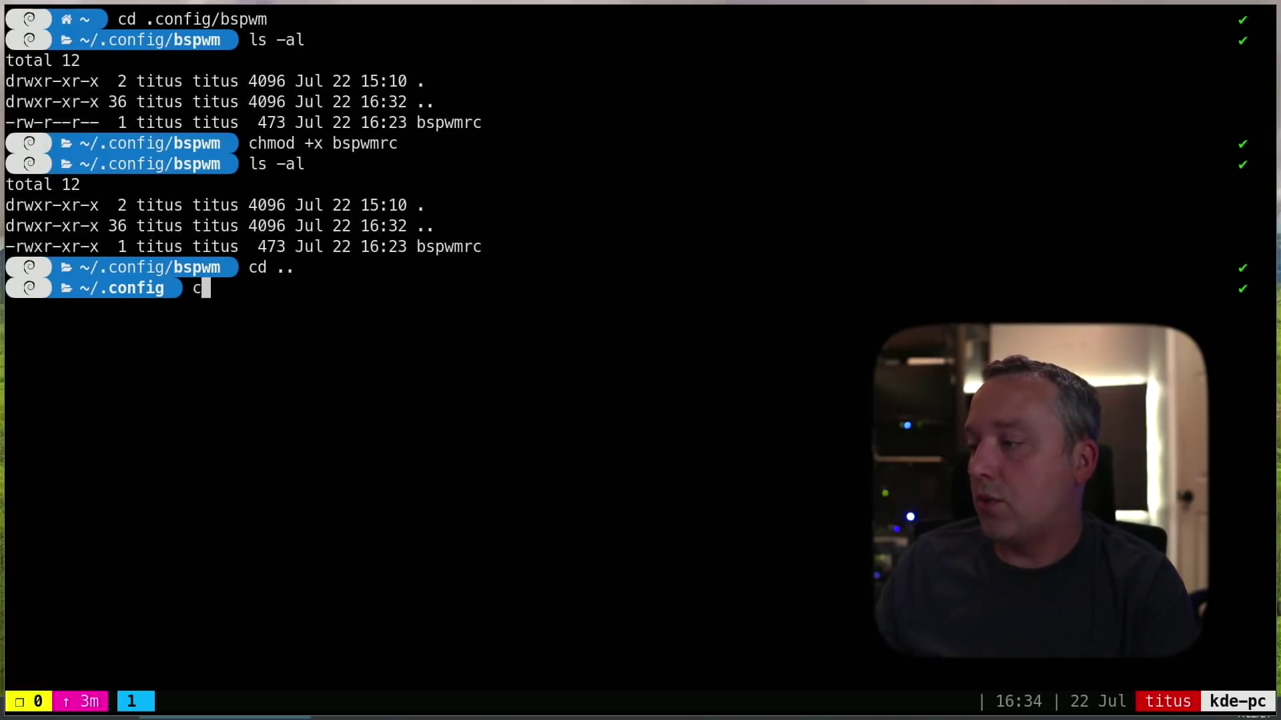
{"action": "type", "text": "d sxhkd/"}
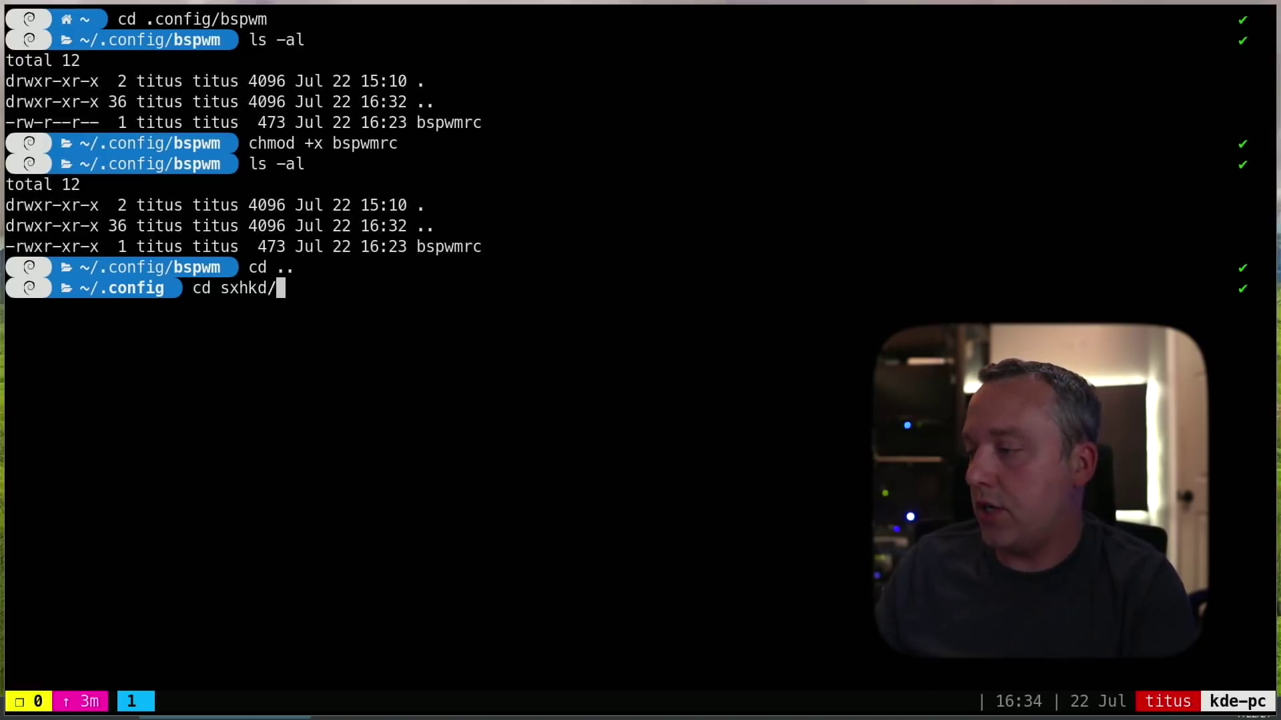
{"action": "key", "text": "Return"}
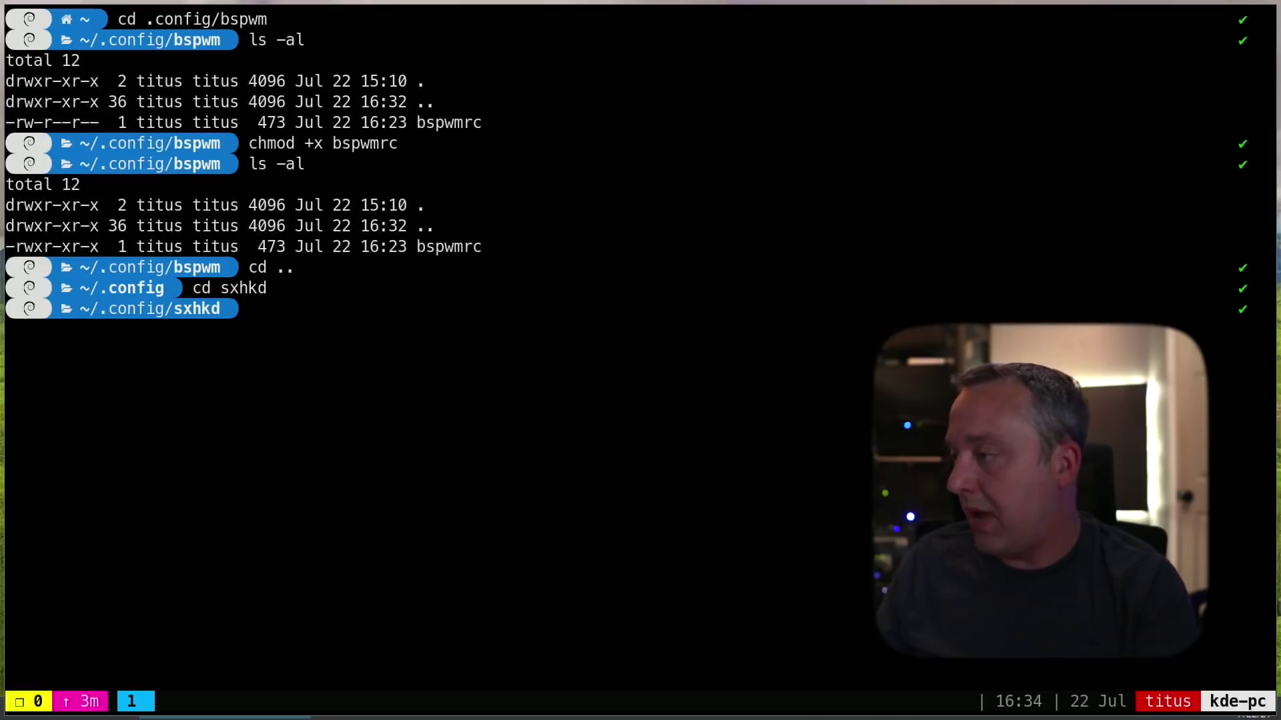
{"action": "type", "text": "ls"}
{"action": "key", "text": "Return"}
{"action": "type", "text": "ls -al"}
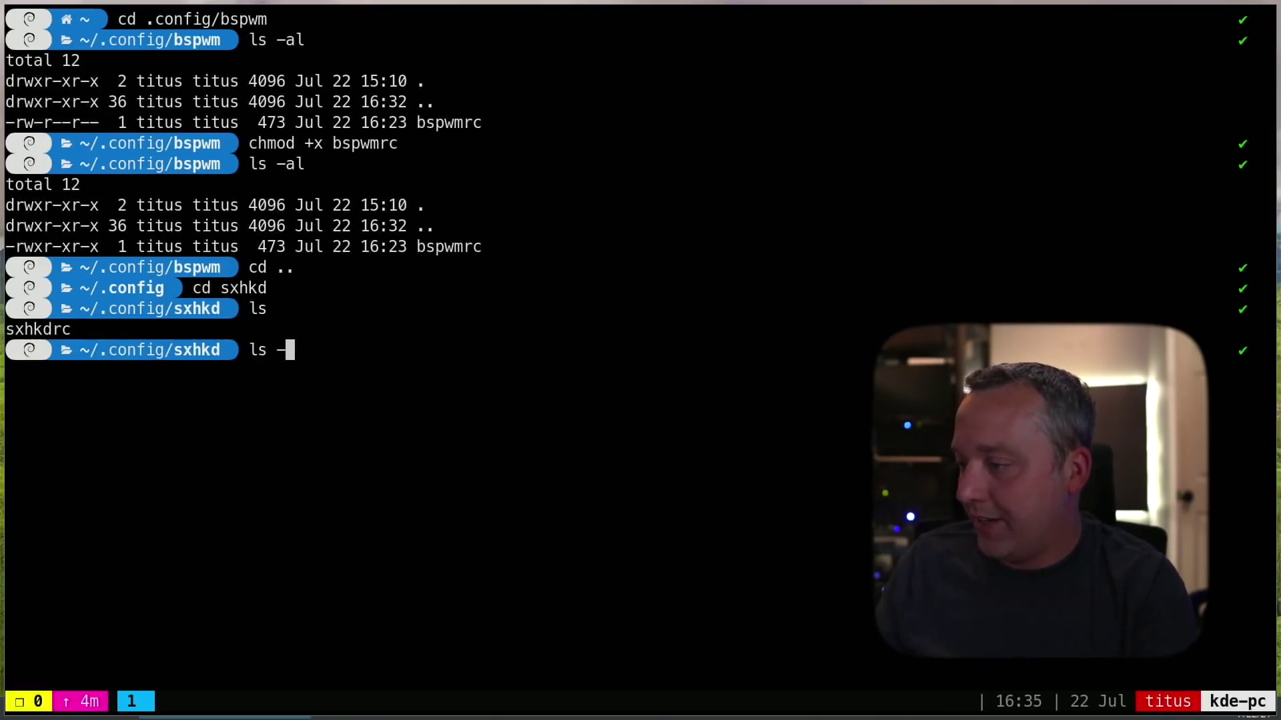
{"action": "key", "text": "Return"}
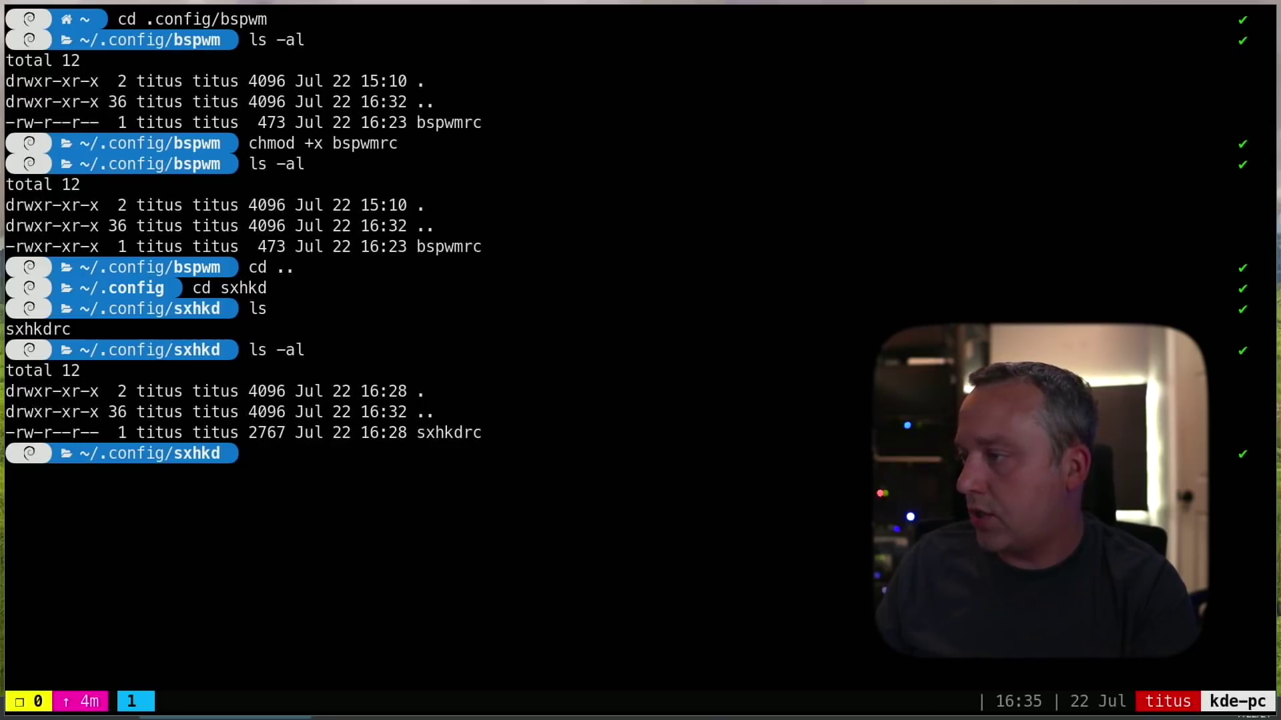
{"action": "type", "text": "chmod +x s"}
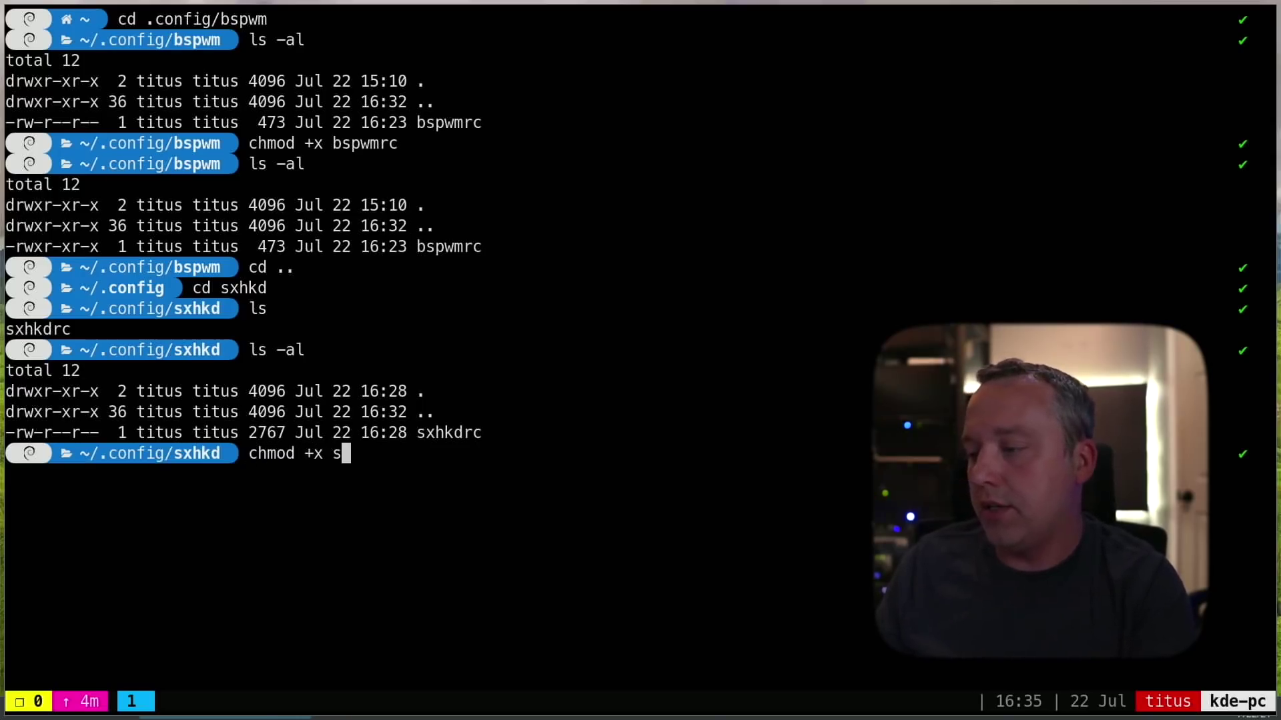
{"action": "key", "text": "Tab"}
{"action": "key", "text": "Return"}
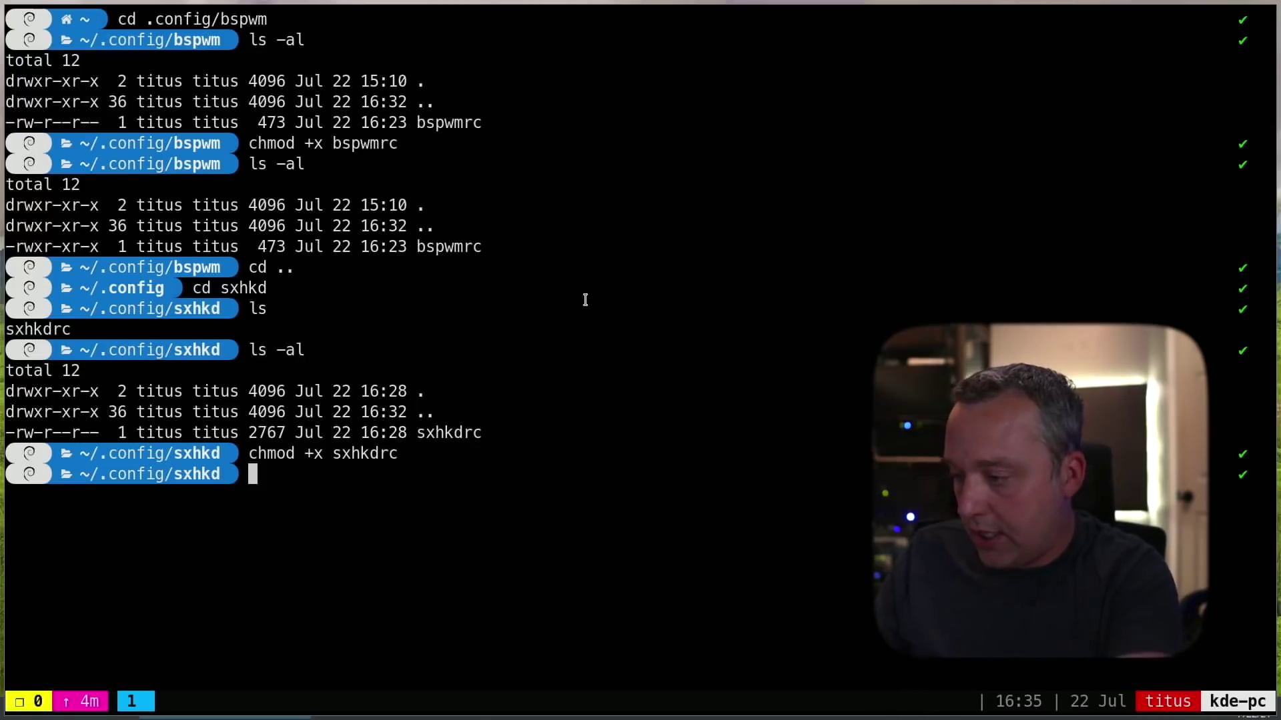
Step: Close the terminal with exit, then log out from the desktop's Power / Session menu
{"action": "type", "text": "exit"}
{"action": "key", "text": "Return"}
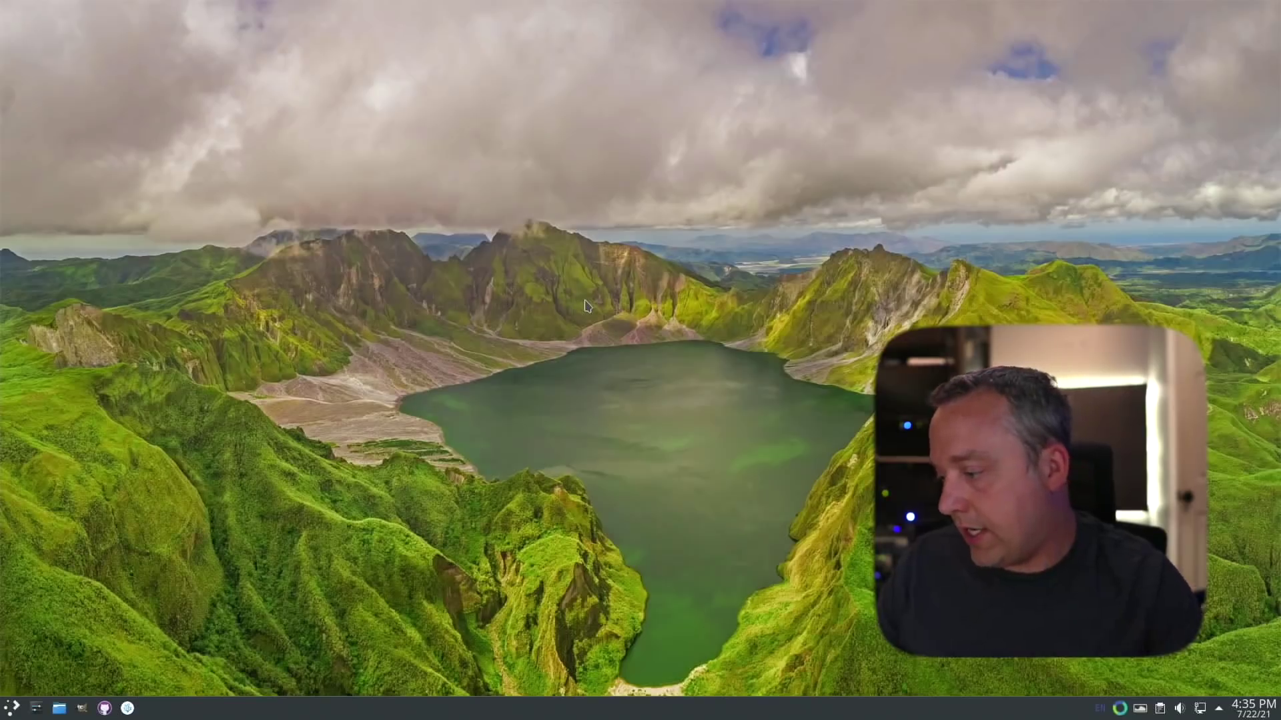
{"action": "right_click", "coordinate": [537, 540]}
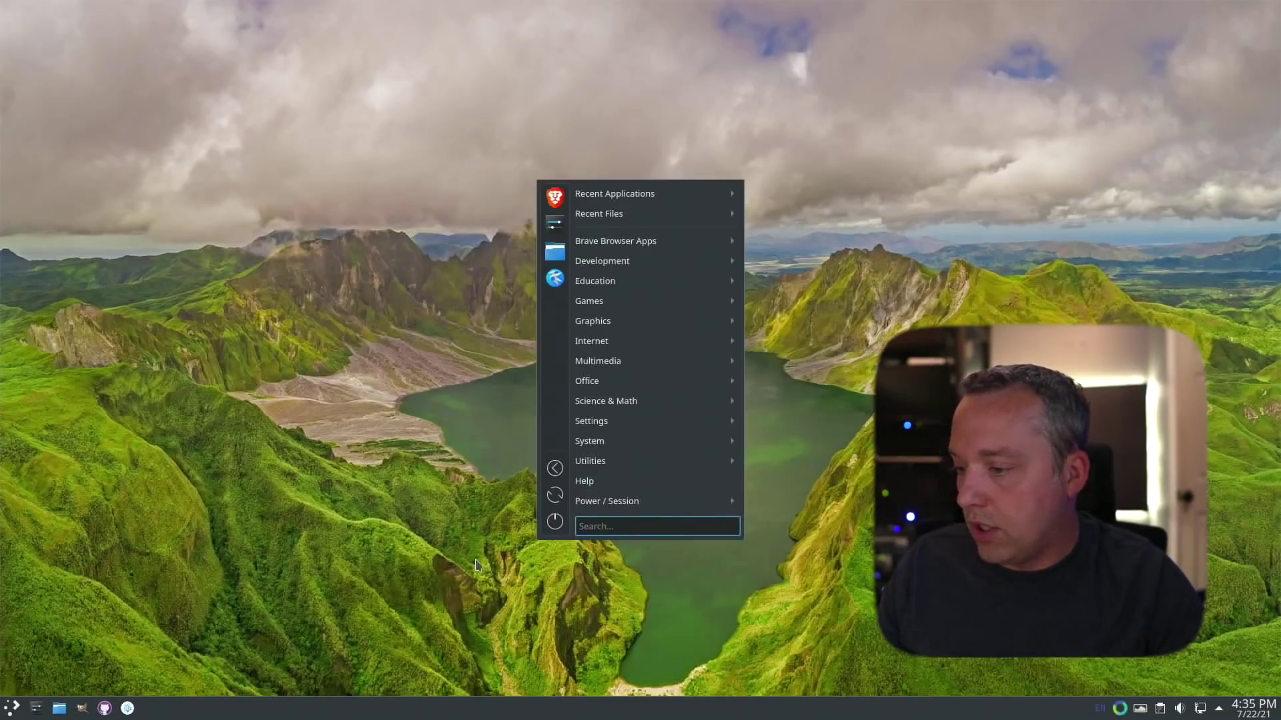
{"action": "mouse_move", "coordinate": [660, 505]}
{"action": "left_click", "coordinate": [778, 522]}
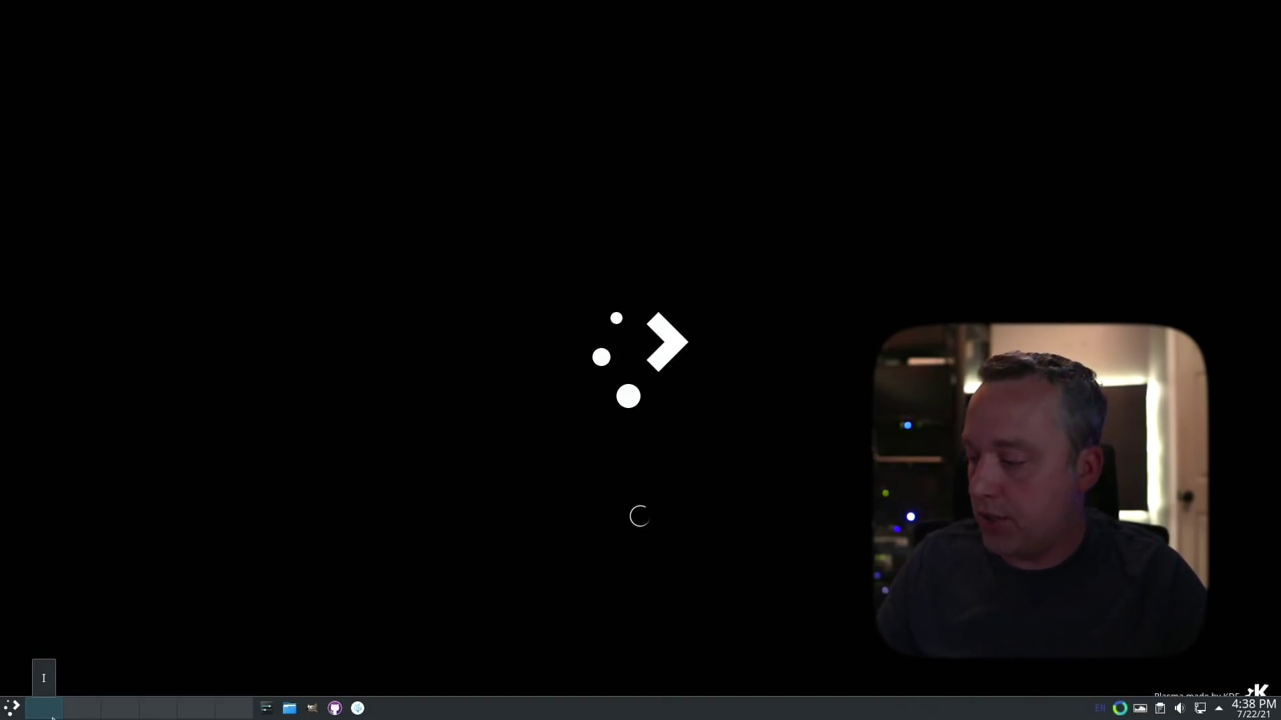
Step: Open Configure Pager from the pager's menu, then switch to virtual desktop 2
{"action": "right_click", "coordinate": [79, 716]}
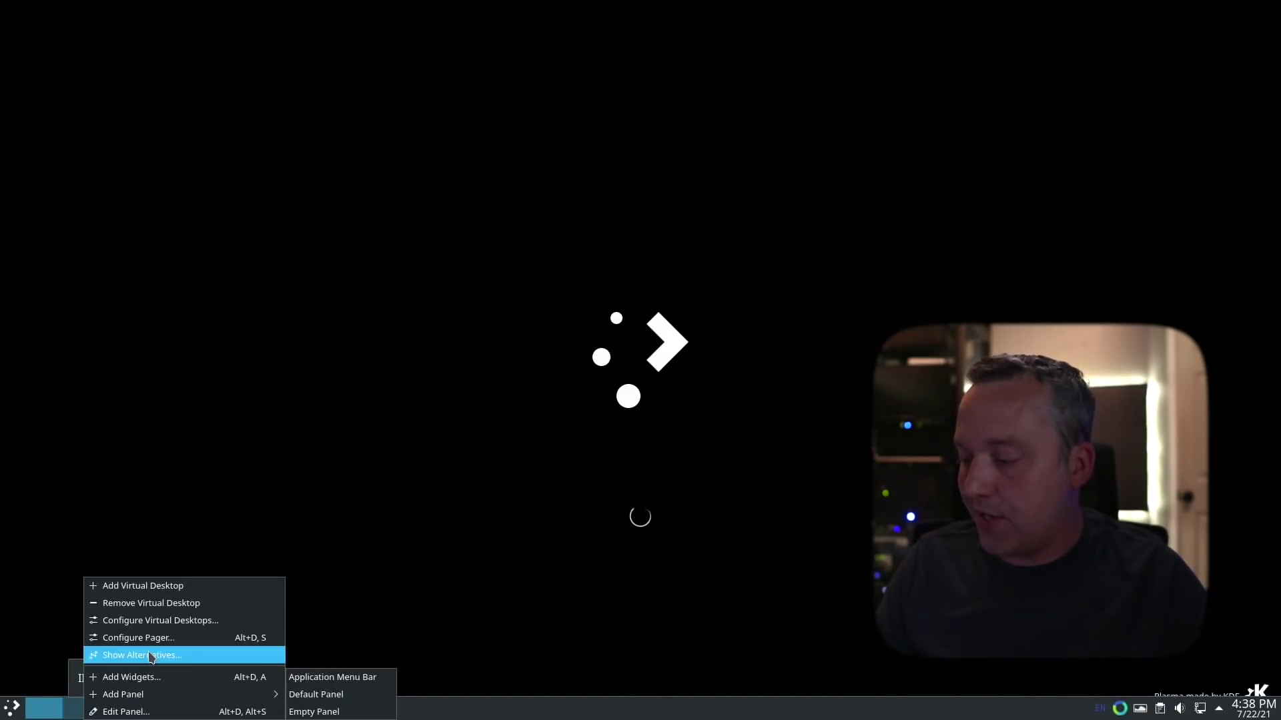
{"action": "left_click", "coordinate": [151, 641]}
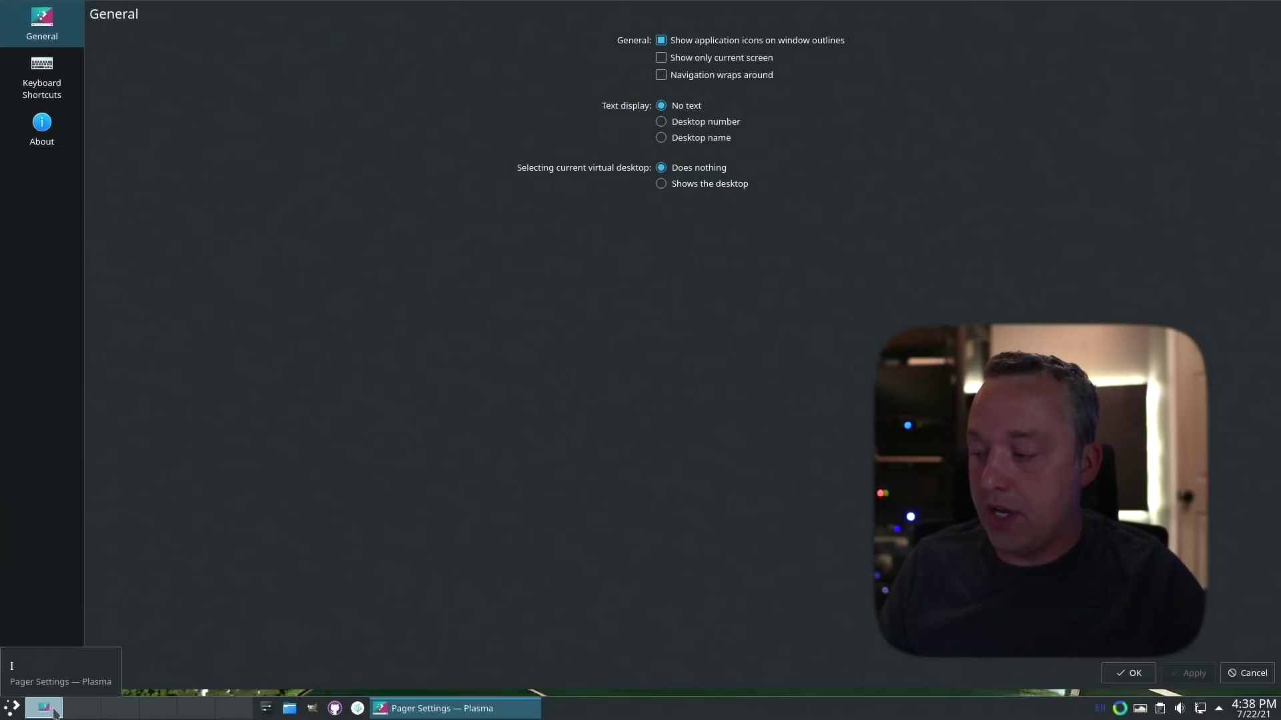
{"action": "left_click", "coordinate": [92, 708]}
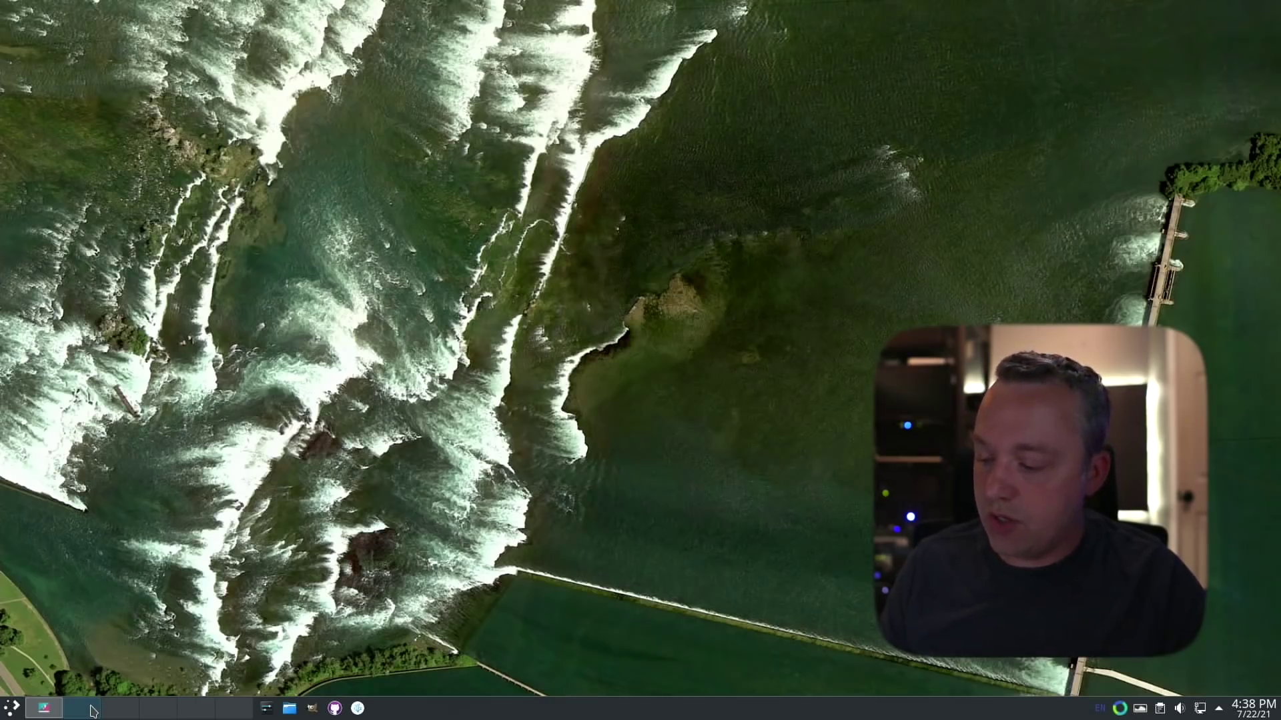
Step: Open a terminal on desktop 2 and Dolphin on desktop 3
{"action": "key", "text": "super+Return"}
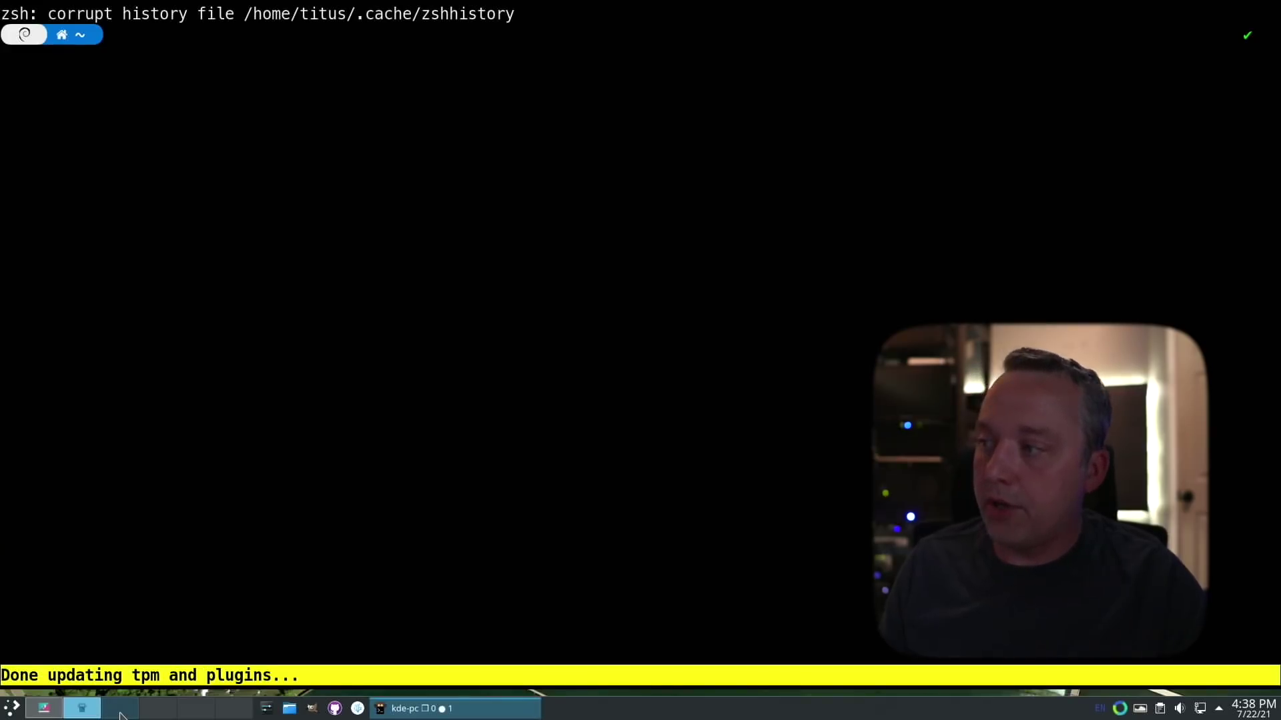
{"action": "left_click", "coordinate": [132, 714]}
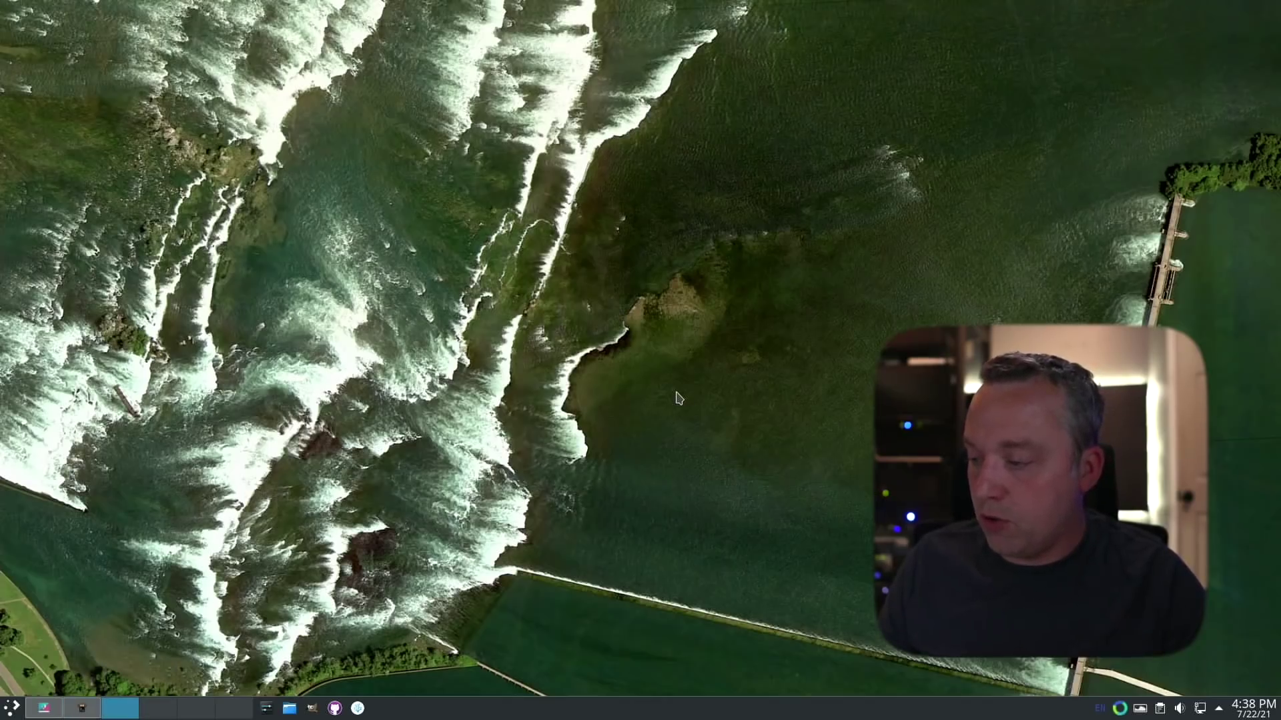
{"action": "key", "text": "super+e"}
{"action": "key", "text": "super+e"}
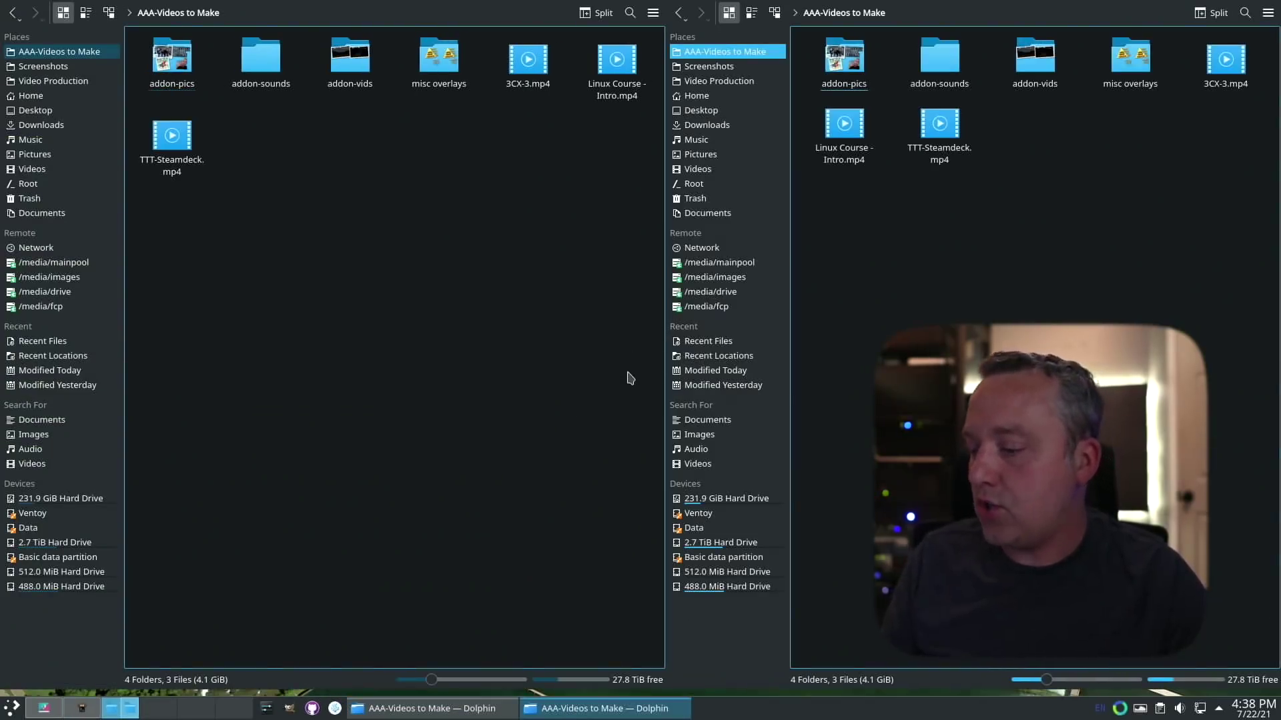
Step: On desktop 4, bring up GitHub Desktop and open the website repository in VSCodium
{"action": "left_click", "coordinate": [175, 705]}
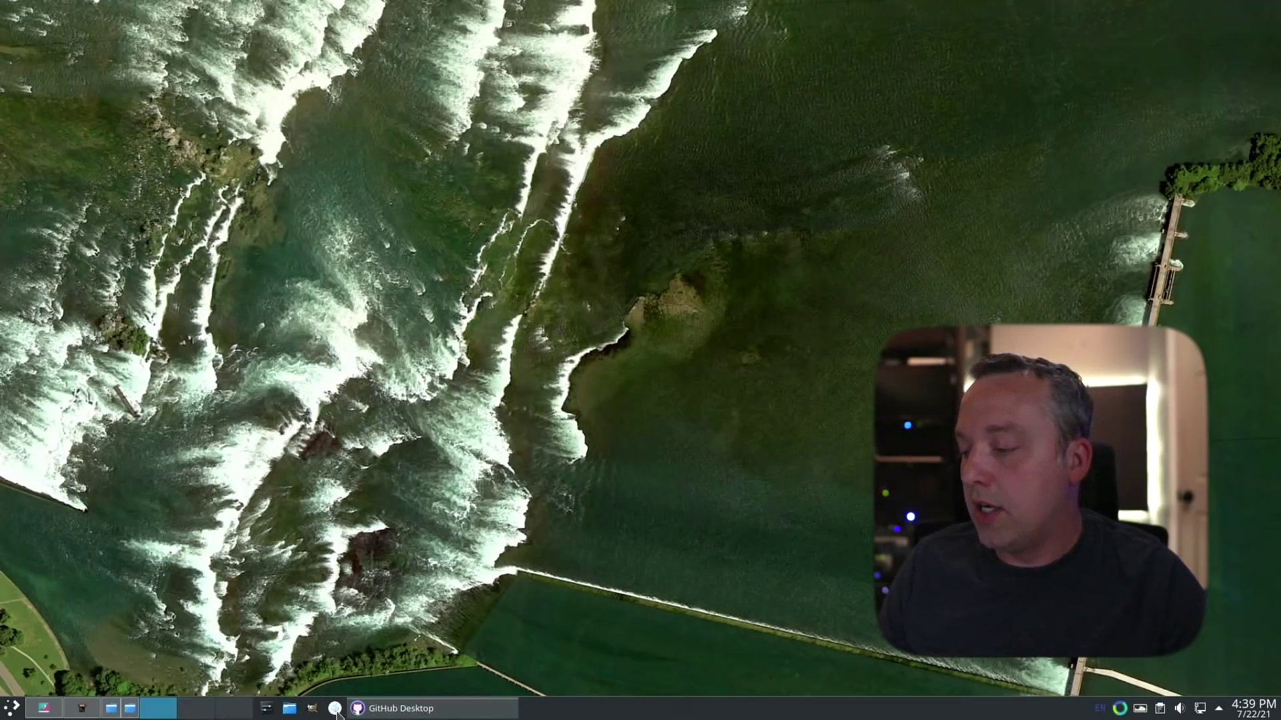
{"action": "left_click", "coordinate": [374, 708]}
{"action": "key", "text": "ctrl+shift+a"}
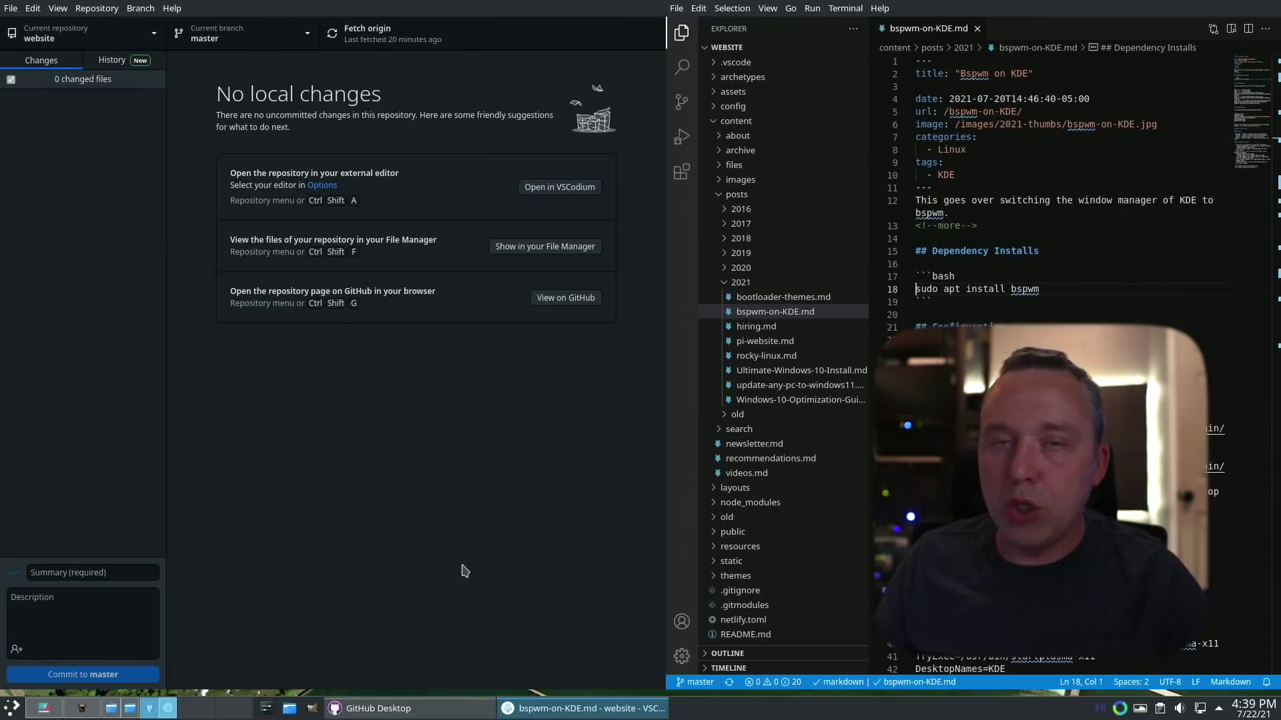
Step: Open Configure Virtual Desktops from the pager menu, then return to the terminal on desktop 2
{"action": "mouse_move", "coordinate": [413, 708]}
{"action": "scroll", "coordinate": [403, 687], "scroll_direction": "down", "scroll_amount": 2}
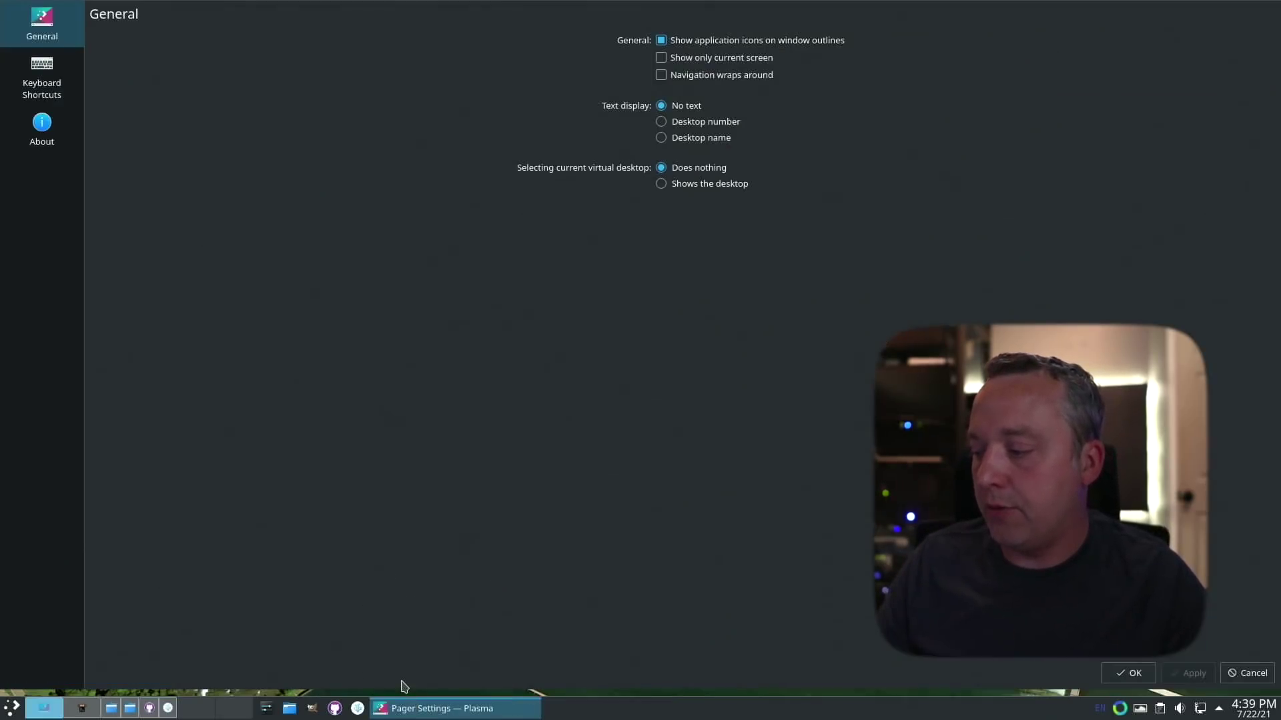
{"action": "scroll", "coordinate": [404, 687], "scroll_direction": "up", "scroll_amount": 1}
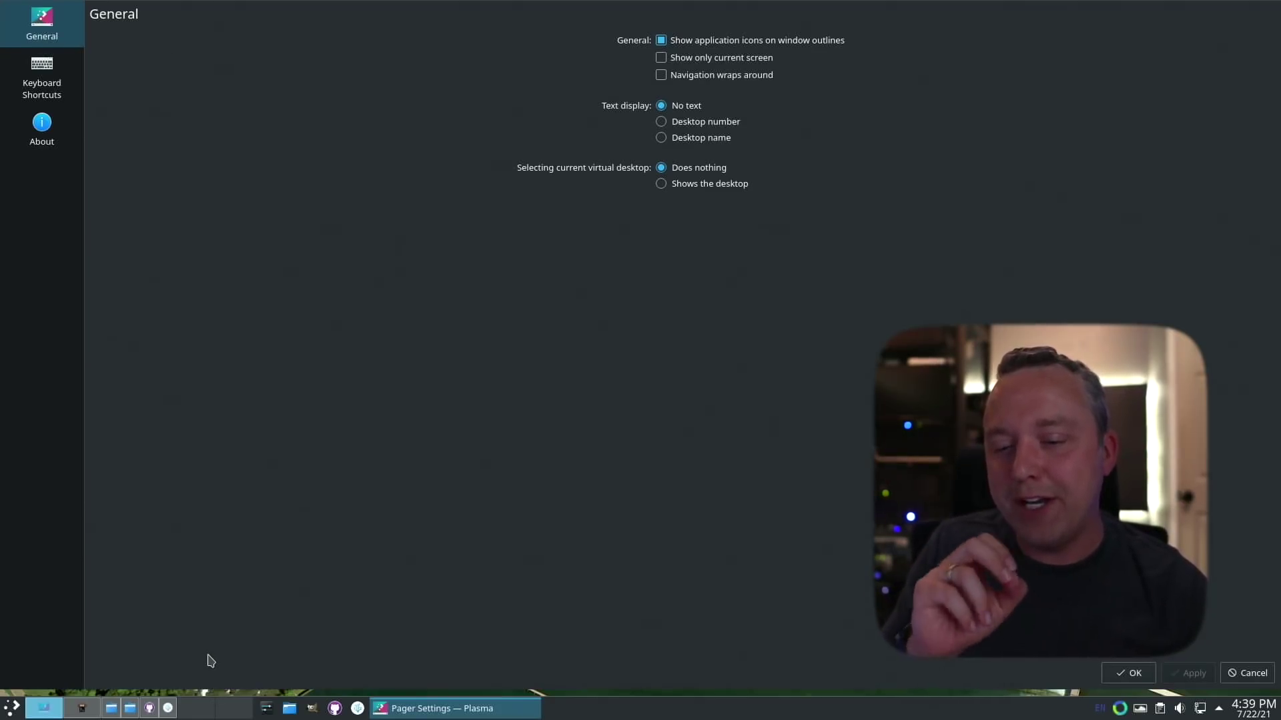
{"action": "right_click", "coordinate": [208, 707]}
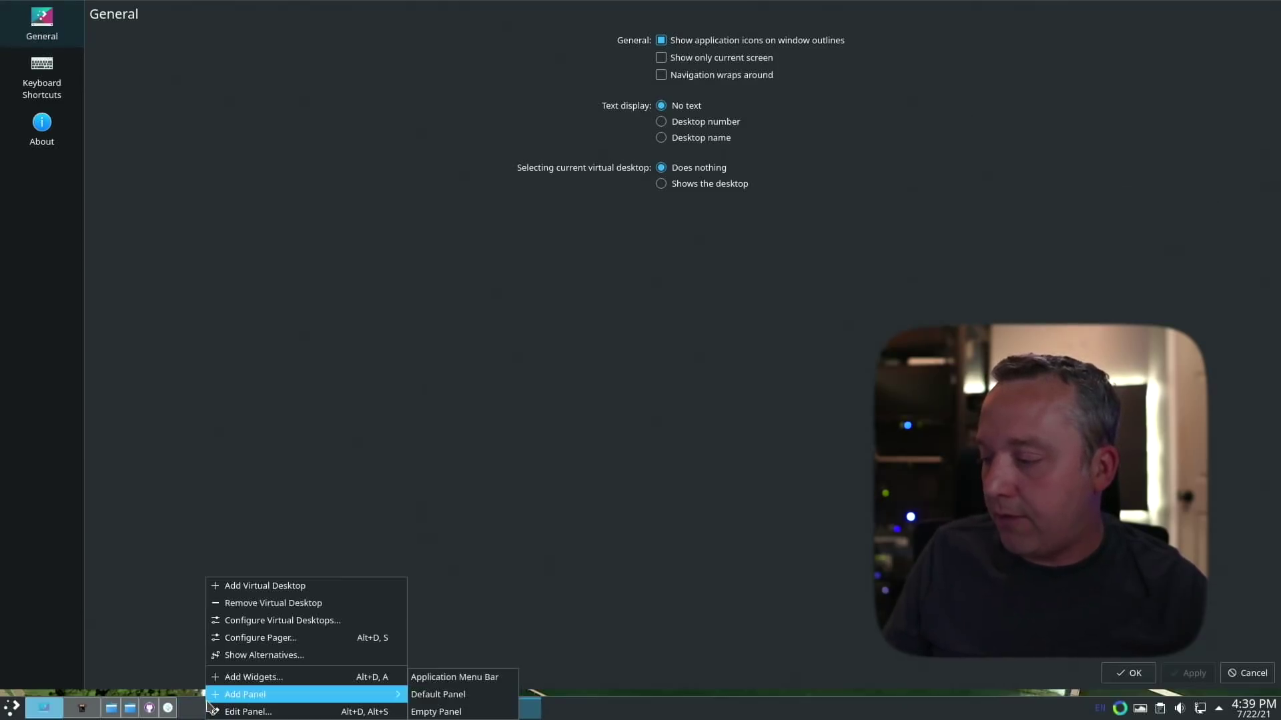
{"action": "left_click", "coordinate": [260, 621]}
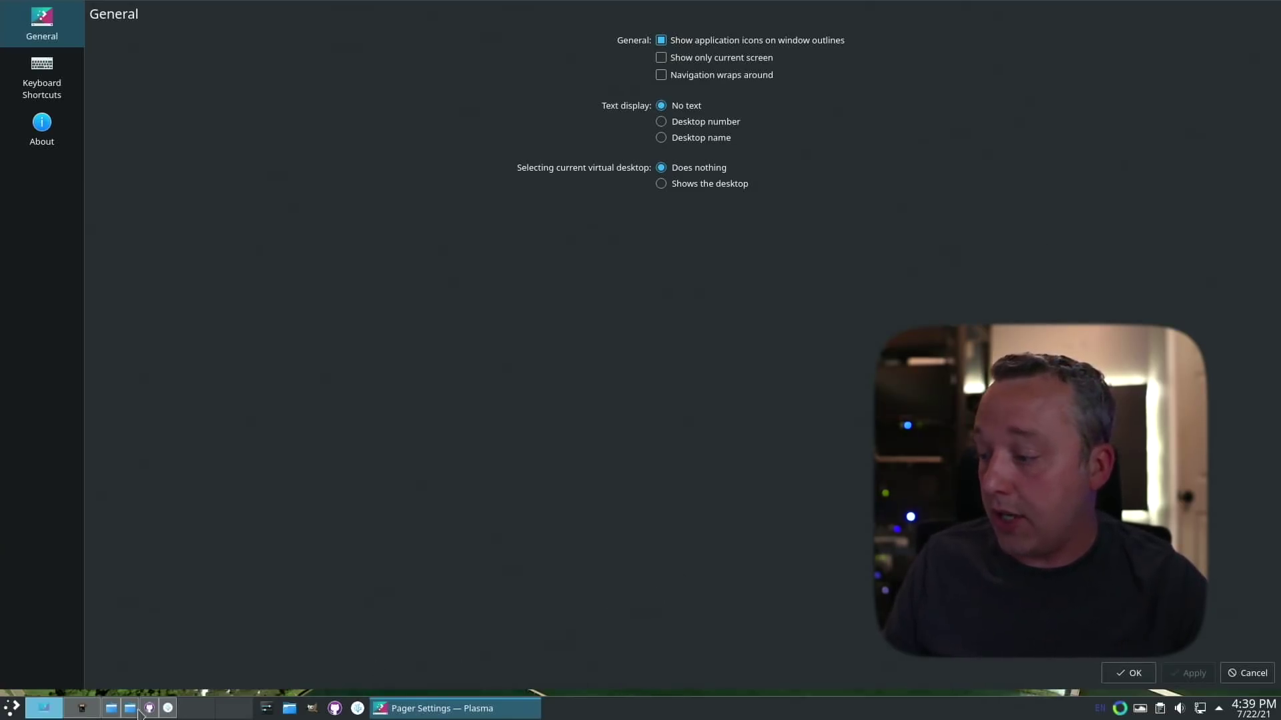
{"action": "left_click", "coordinate": [85, 710]}
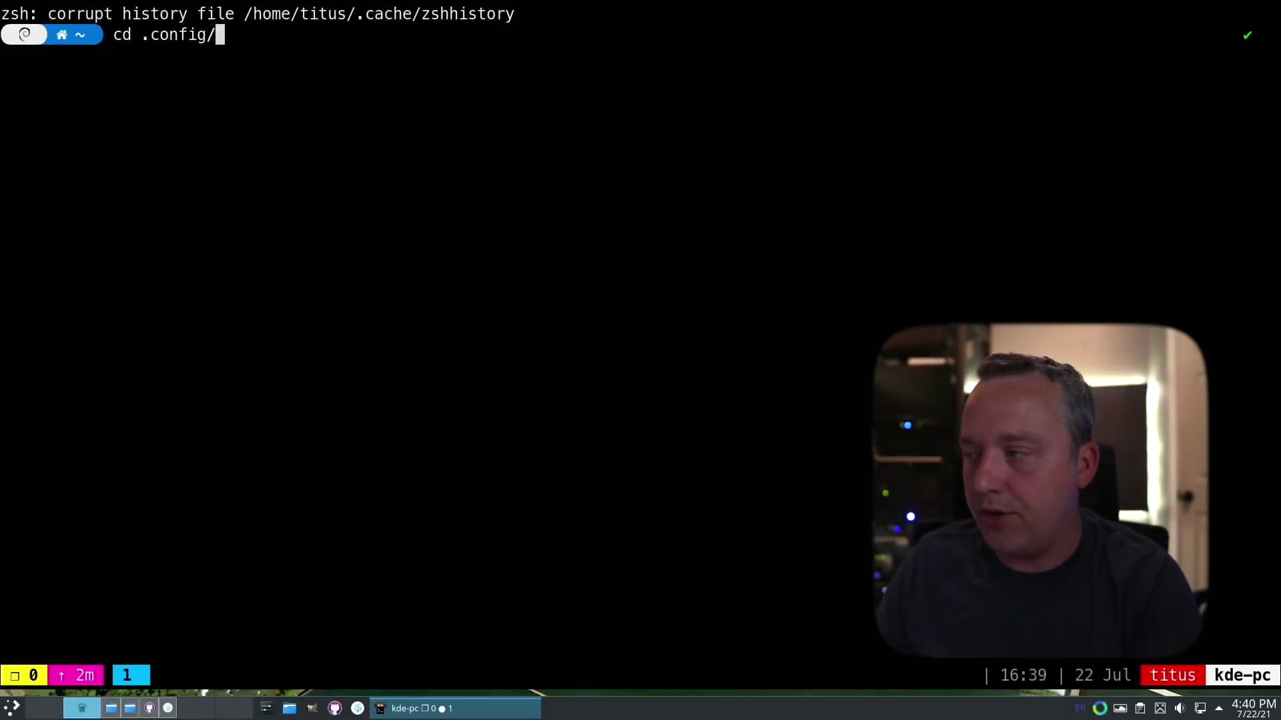
Step: In ~/.config/bspwm, edit bspwmrc in vim to change bottom_padding from 46 to 40 and save
{"action": "type", "text": "bspwm"}
{"action": "key", "text": "Return"}
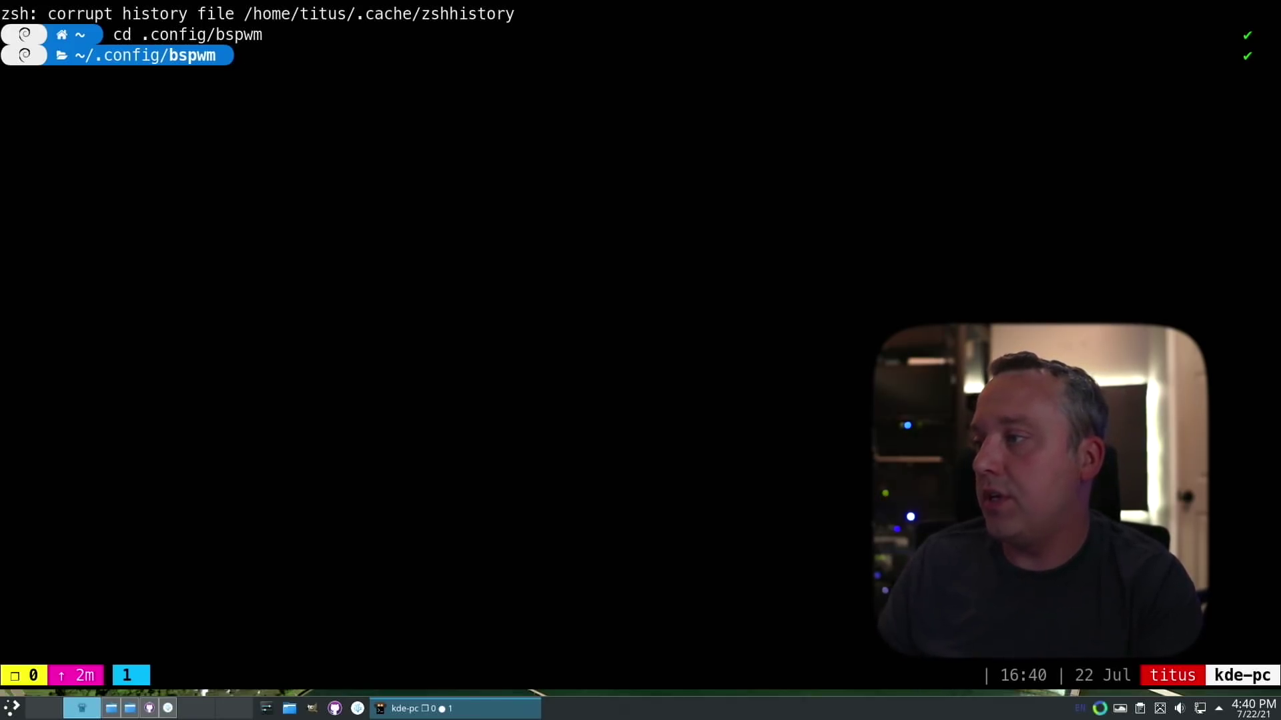
{"action": "type", "text": "vim bspwmrc"}
{"action": "key", "text": "Return"}
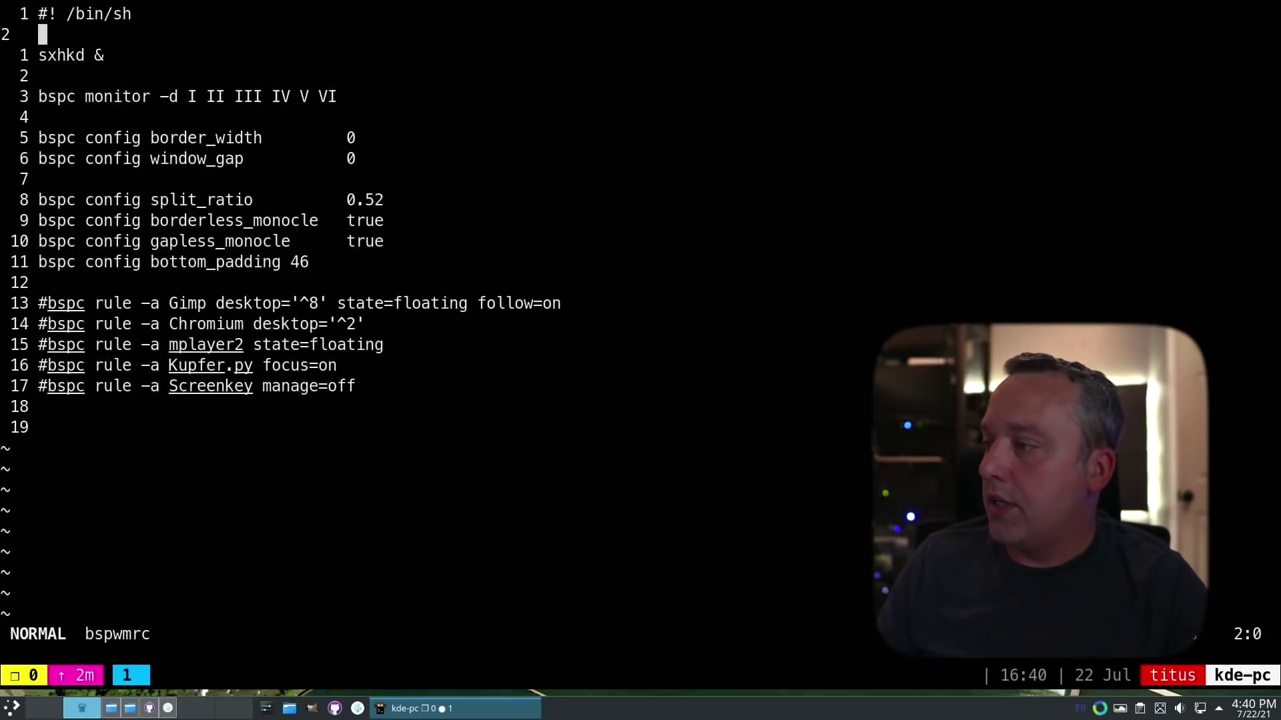
{"action": "key", "text": "j"}
{"action": "key", "text": "j"}
{"action": "key", "text": "j"}
{"action": "key", "text": "j"}
{"action": "key", "text": "j"}
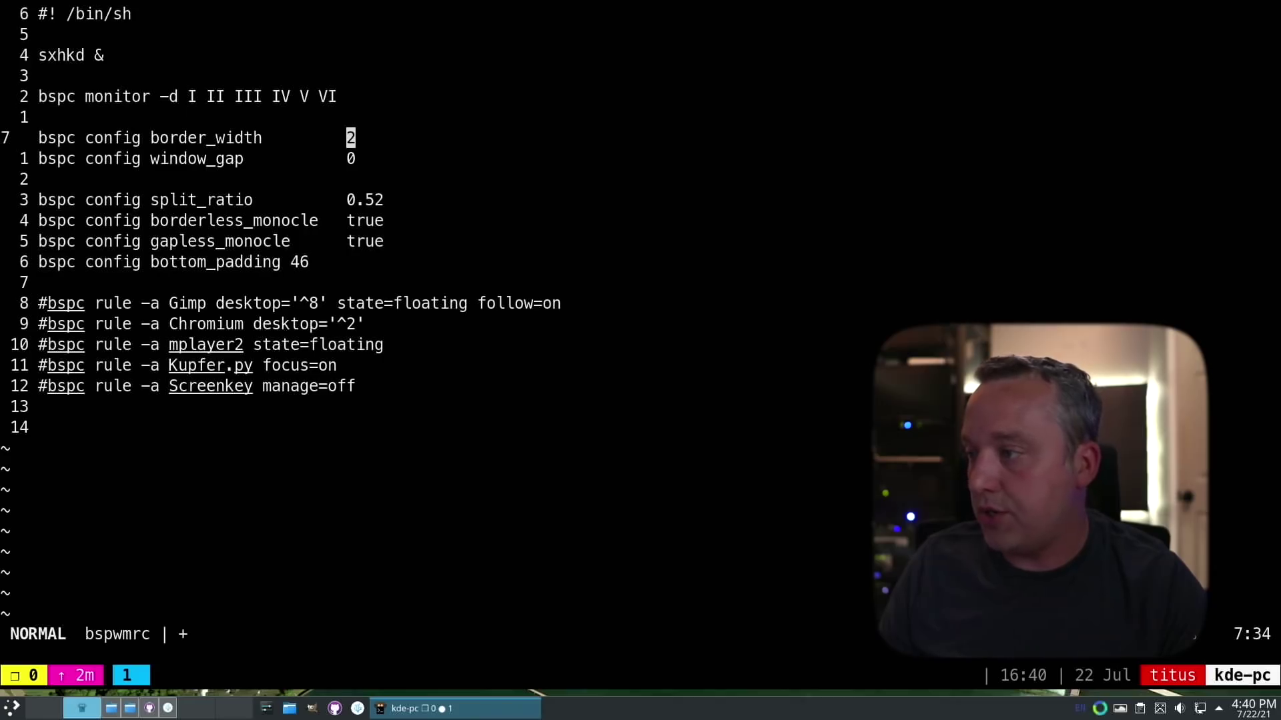
{"action": "key", "text": "j"}
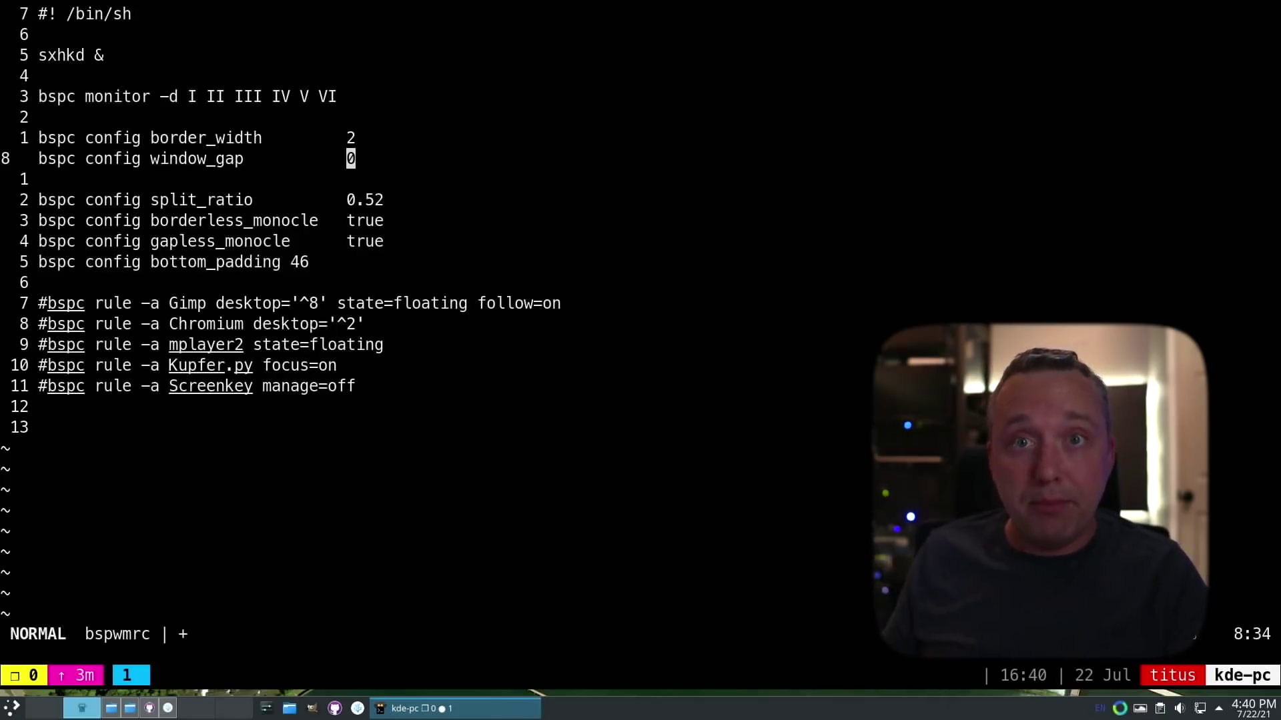
{"action": "key", "text": "5"}
{"action": "key", "text": "j"}
{"action": "key", "text": "h"}
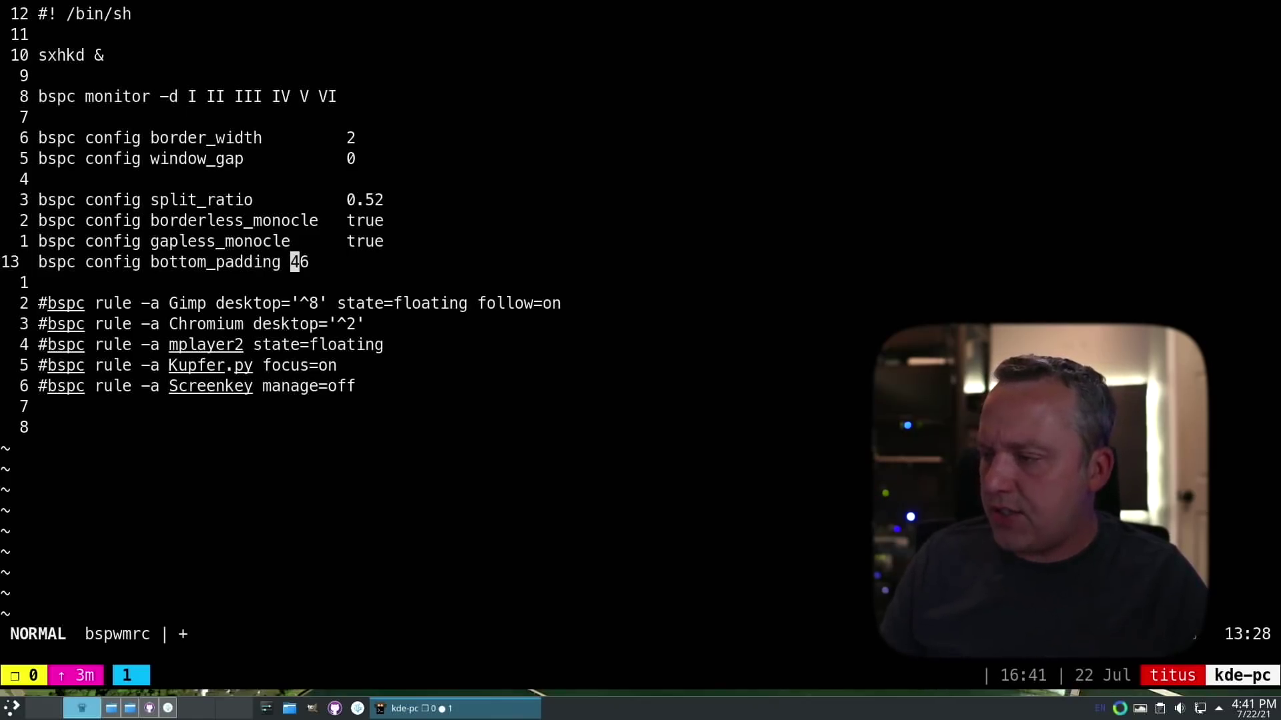
{"action": "key", "text": "l"}
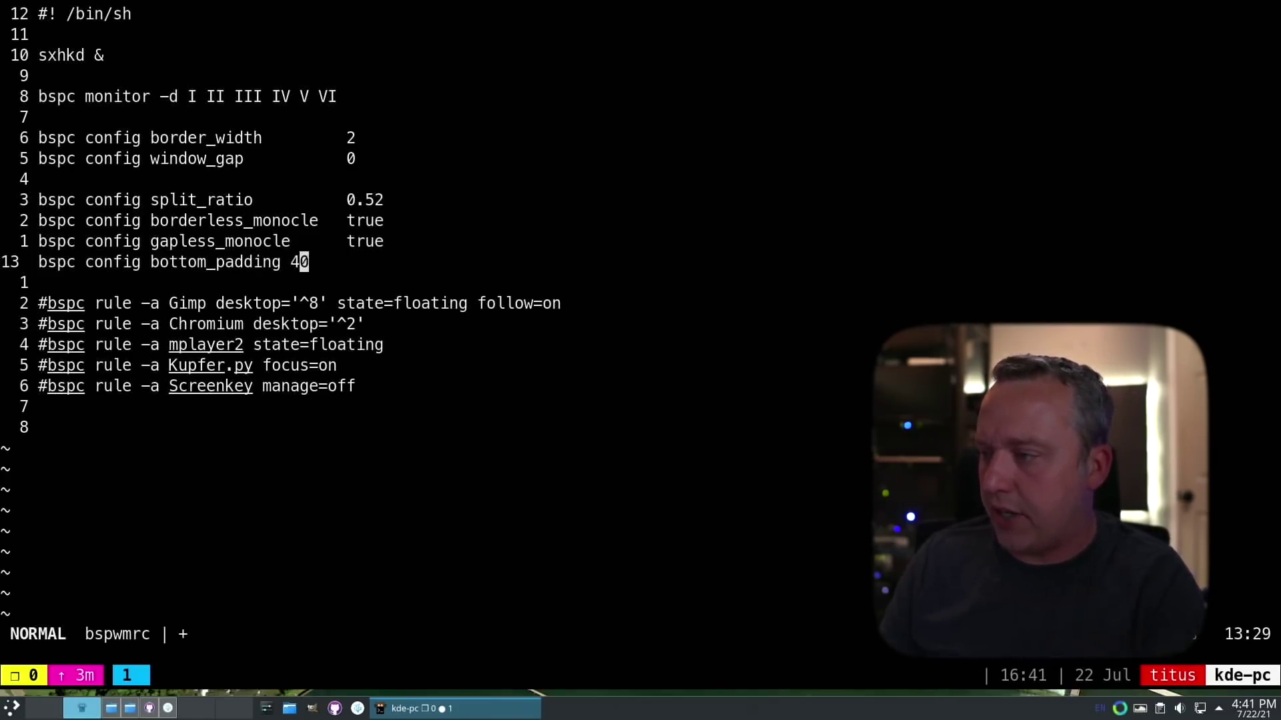
{"action": "type", "text": ":wq"}
{"action": "key", "text": "Return"}
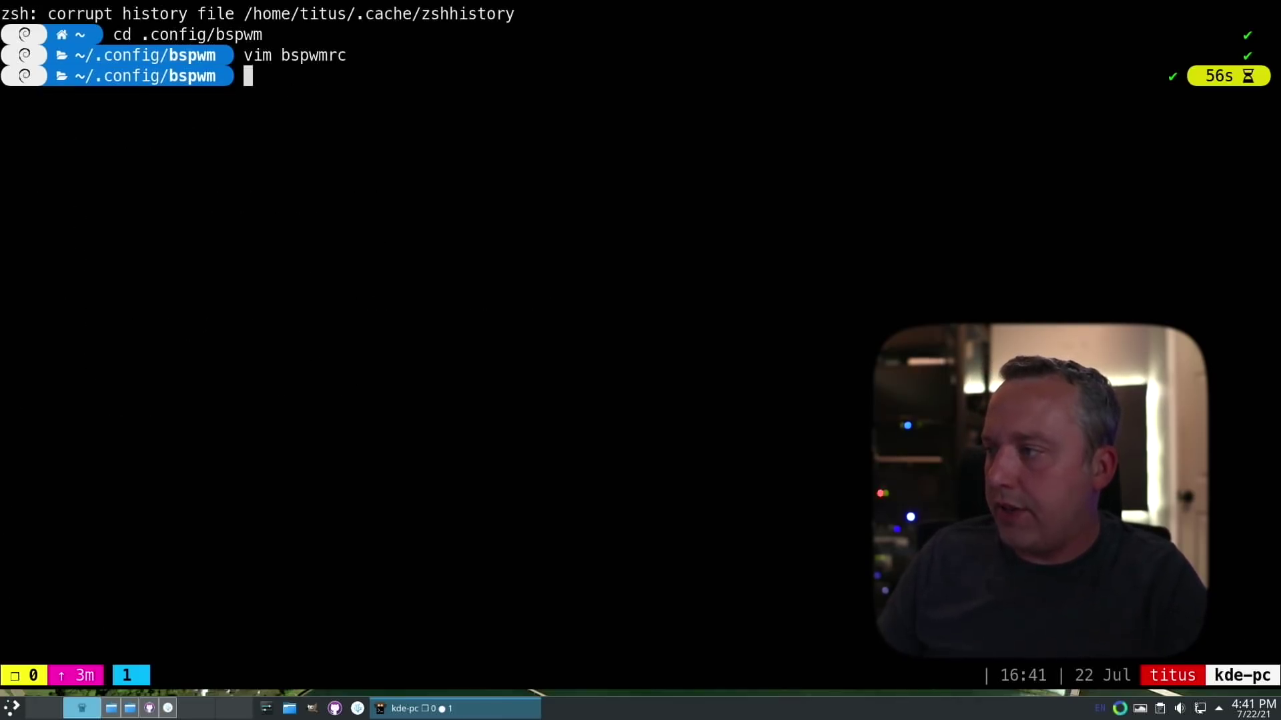
Step: Reload bspwm, reopen bspwmrc to confirm bottom_padding 40, and open Dolphin beside the terminal
{"action": "key", "text": "super+alt+r"}
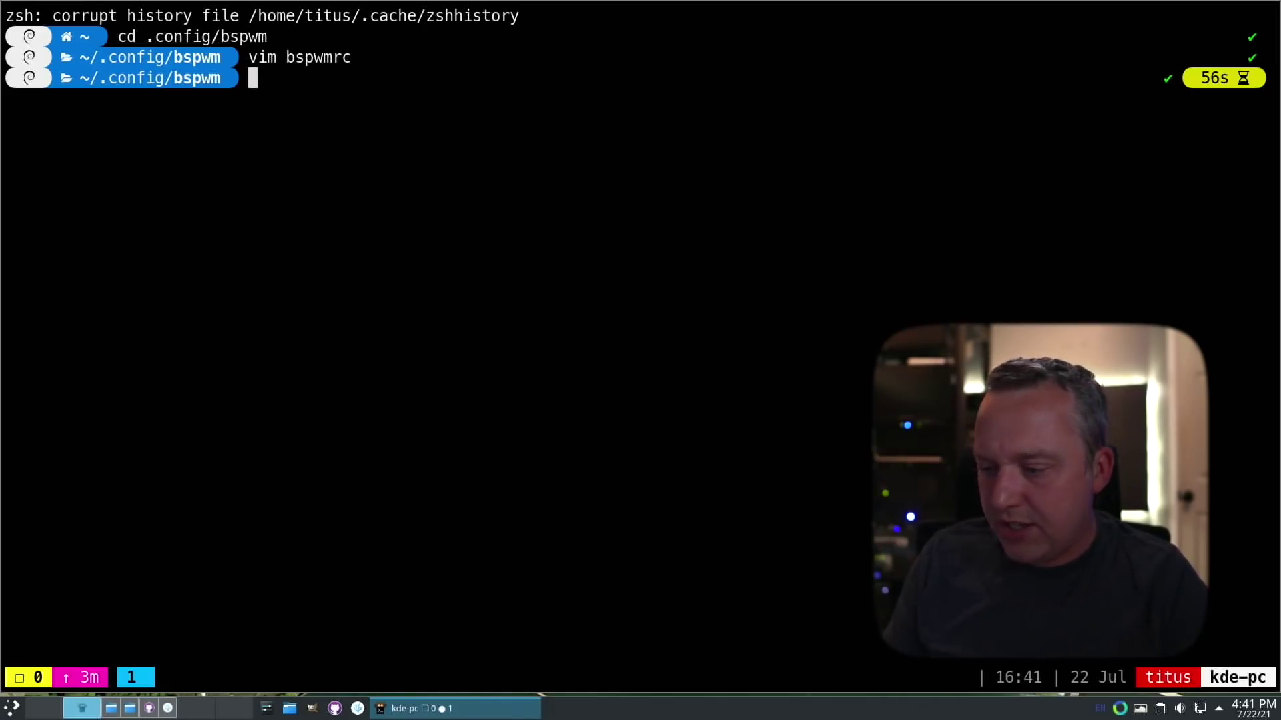
{"action": "key", "text": "Up"}
{"action": "key", "text": "Return"}
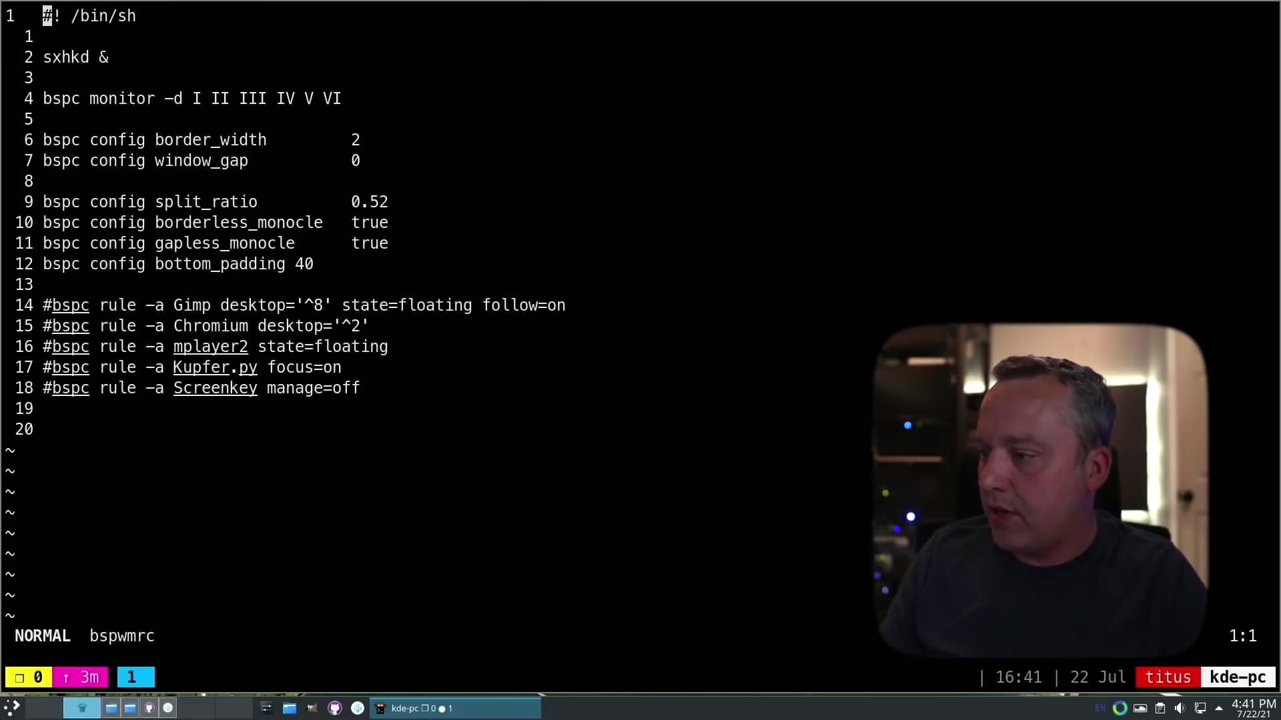
{"action": "key", "text": "j"}
{"action": "key", "text": "j"}
{"action": "key", "text": "j"}
{"action": "key", "text": "j"}
{"action": "key", "text": "j"}
{"action": "key", "text": "j"}
{"action": "key", "text": "j"}
{"action": "key", "text": "j"}
{"action": "key", "text": "j"}
{"action": "key", "text": "j"}
{"action": "key", "text": "j"}
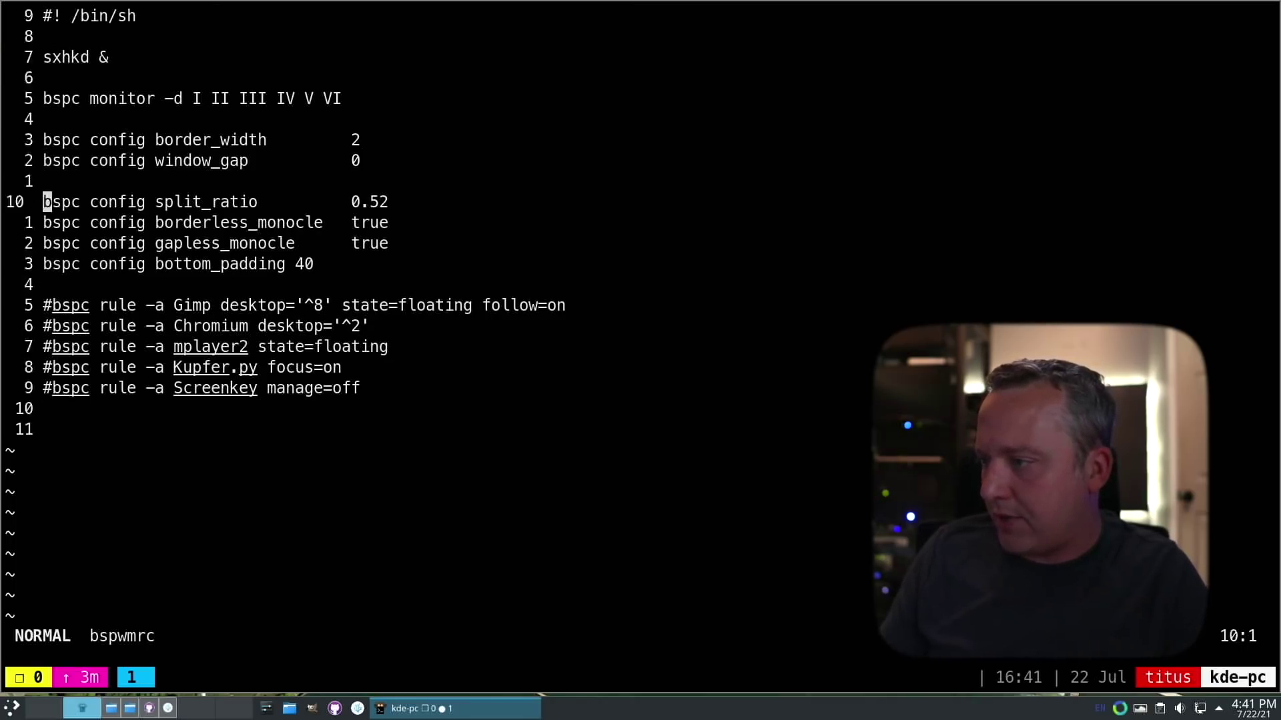
{"action": "key", "text": "l"}
{"action": "key", "text": "l"}
{"action": "key", "text": "l"}
{"action": "key", "text": "l"}
{"action": "key", "text": "l"}
{"action": "key", "text": "l"}
{"action": "key", "text": "l"}
{"action": "key", "text": "l"}
{"action": "key", "text": "l"}
{"action": "key", "text": "l"}
{"action": "key", "text": "l"}
{"action": "key", "text": "l"}
{"action": "key", "text": "l"}
{"action": "key", "text": "l"}
{"action": "key", "text": "l"}
{"action": "key", "text": "l"}
{"action": "key", "text": "j"}
{"action": "key", "text": "l"}
{"action": "key", "text": "l"}
{"action": "key", "text": "l"}
{"action": "key", "text": "l"}
{"action": "key", "text": "l"}
{"action": "key", "text": "l"}
{"action": "key", "text": "l"}
{"action": "key", "text": "l"}
{"action": "key", "text": "l"}
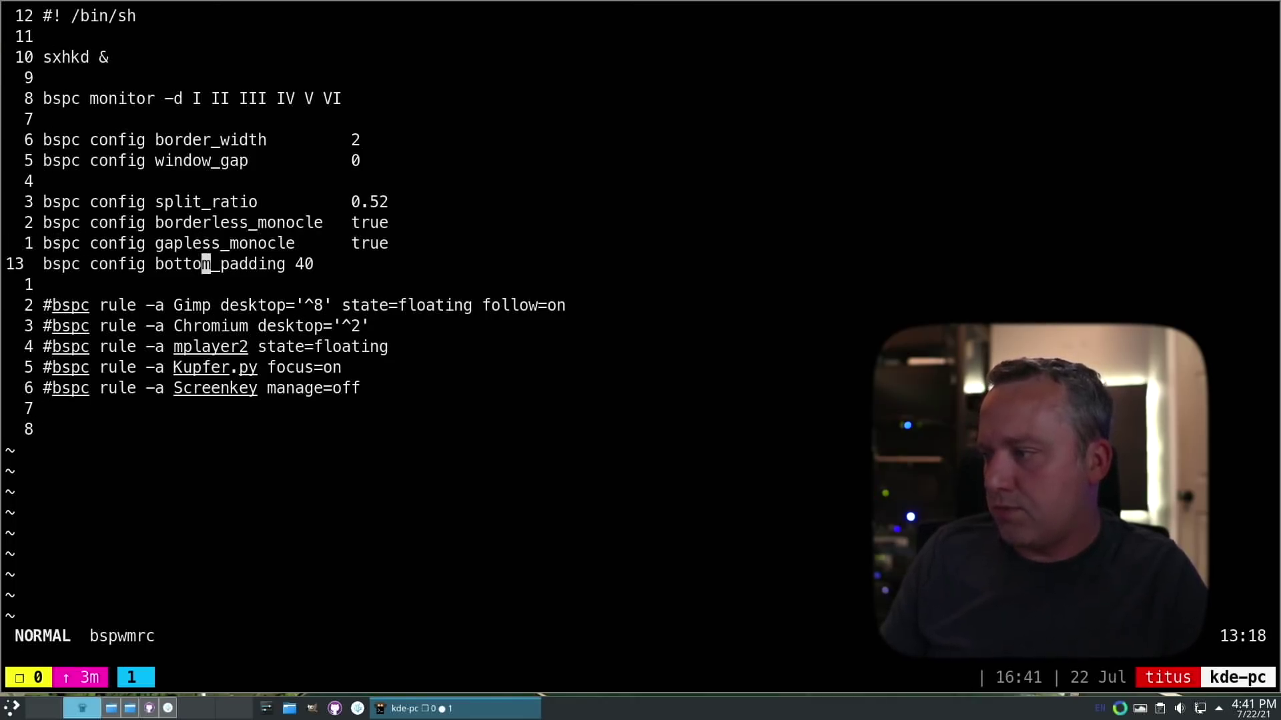
{"action": "key", "text": "l"}
{"action": "key", "text": "l"}
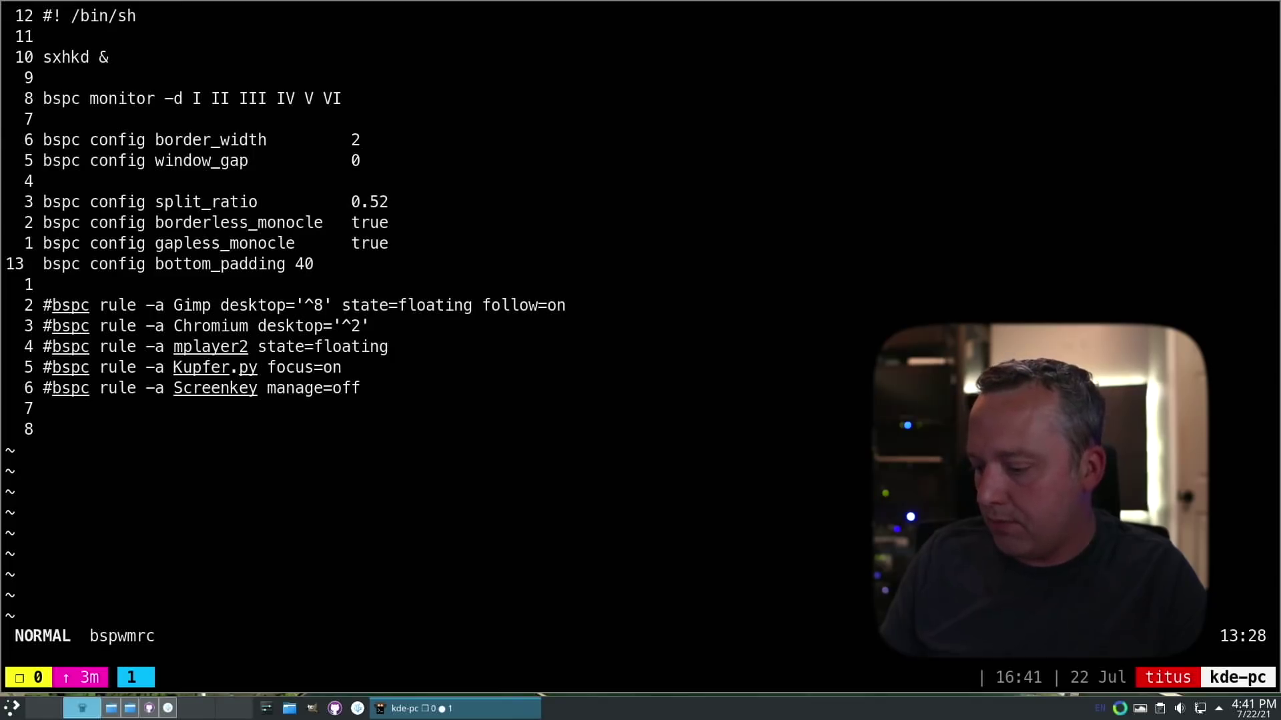
{"action": "type", "text": ":wq"}
{"action": "key", "text": "Return"}
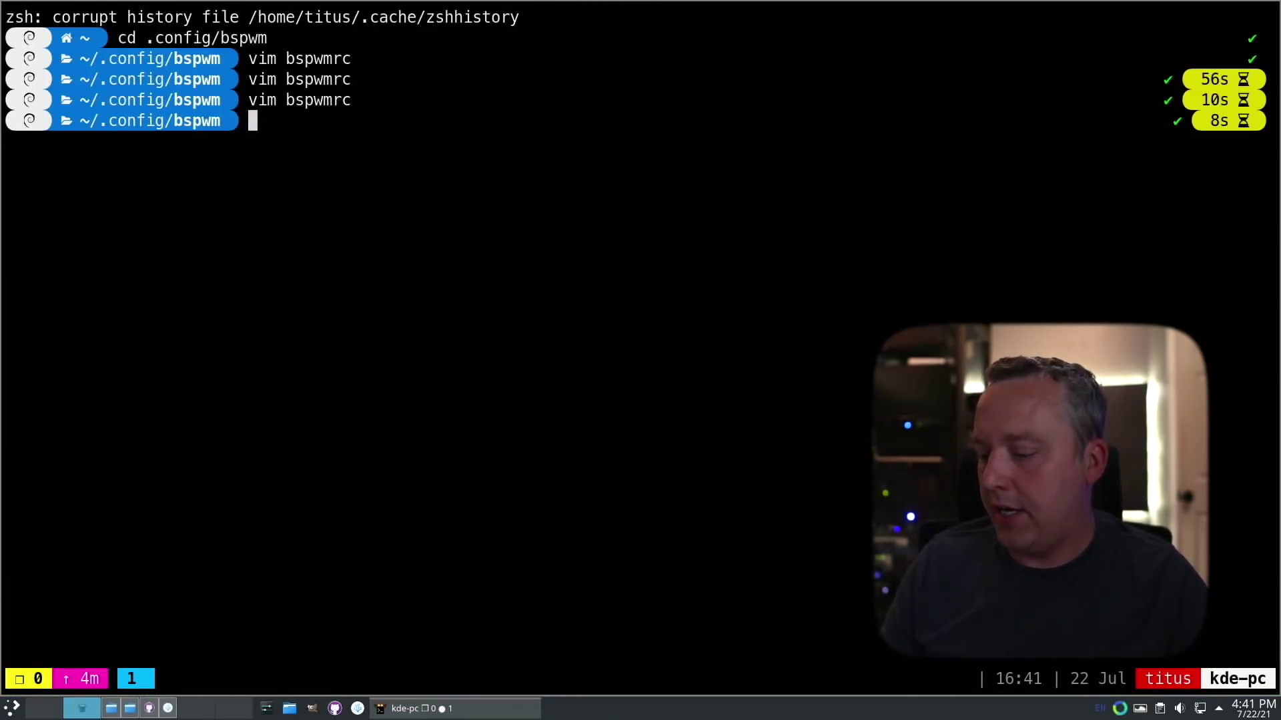
{"action": "key", "text": "super+e"}
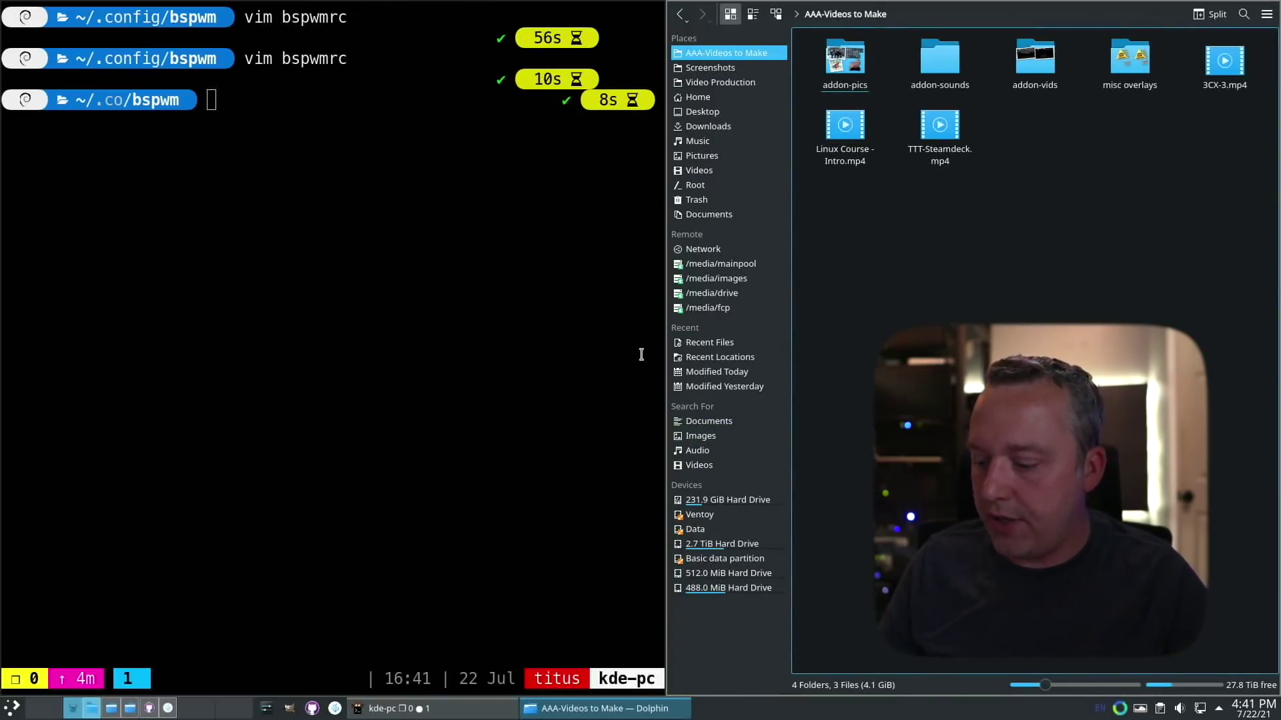
Step: Launch the Kate text editor through the KRunner search
{"action": "key", "text": "alt+space"}
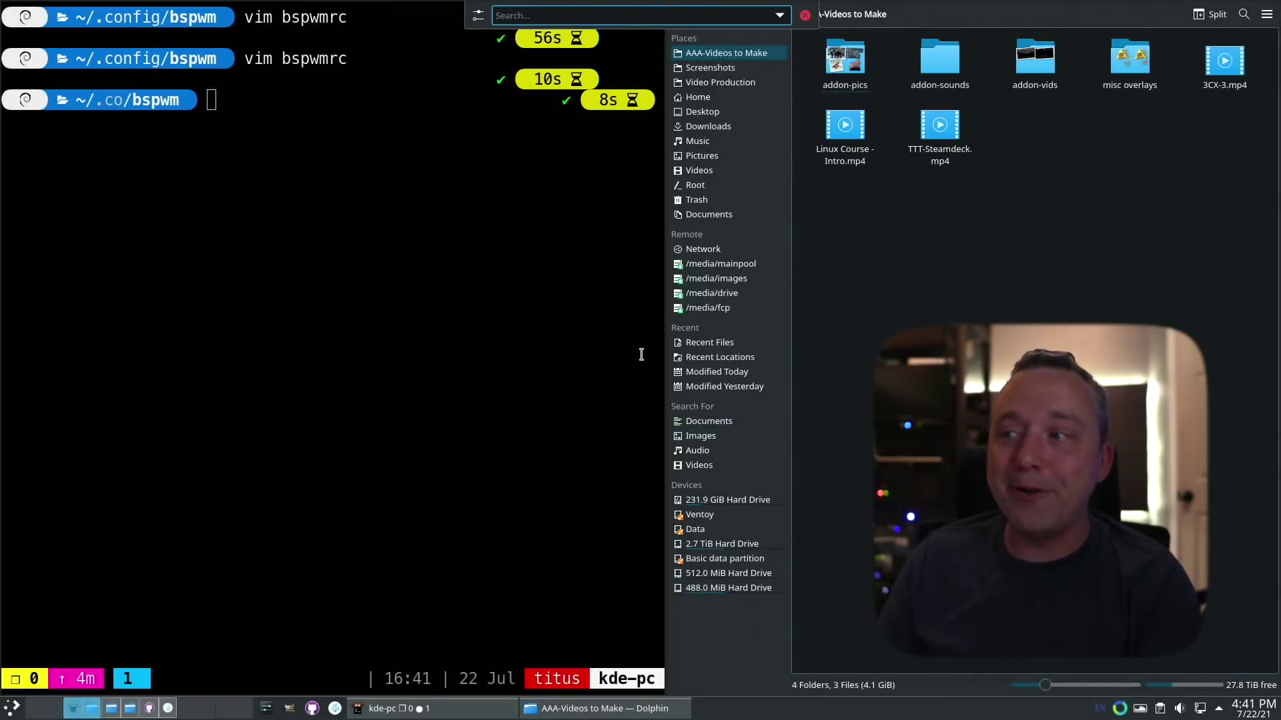
{"action": "type", "text": "gedit"}
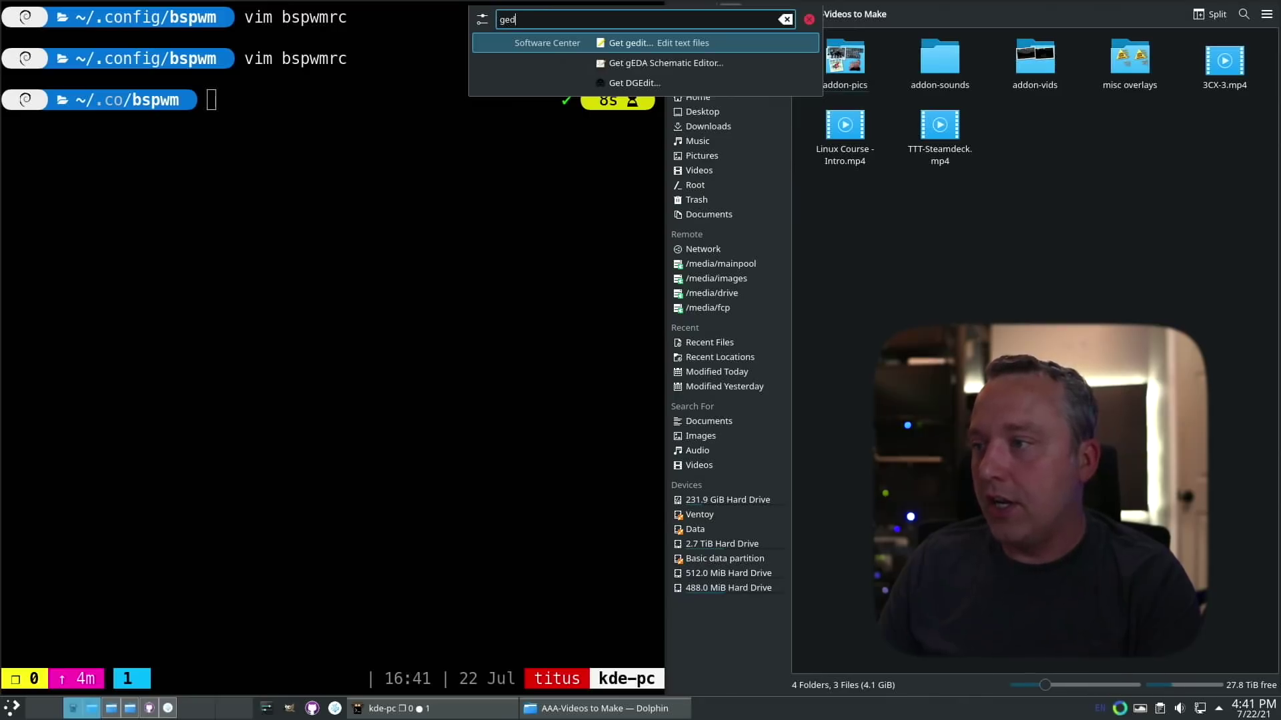
{"action": "key", "text": "BackSpace"}
{"action": "key", "text": "BackSpace"}
{"action": "key", "text": "BackSpace"}
{"action": "key", "text": "BackSpace"}
{"action": "key", "text": "BackSpace"}
{"action": "type", "text": "kate"}
{"action": "key", "text": "Return"}
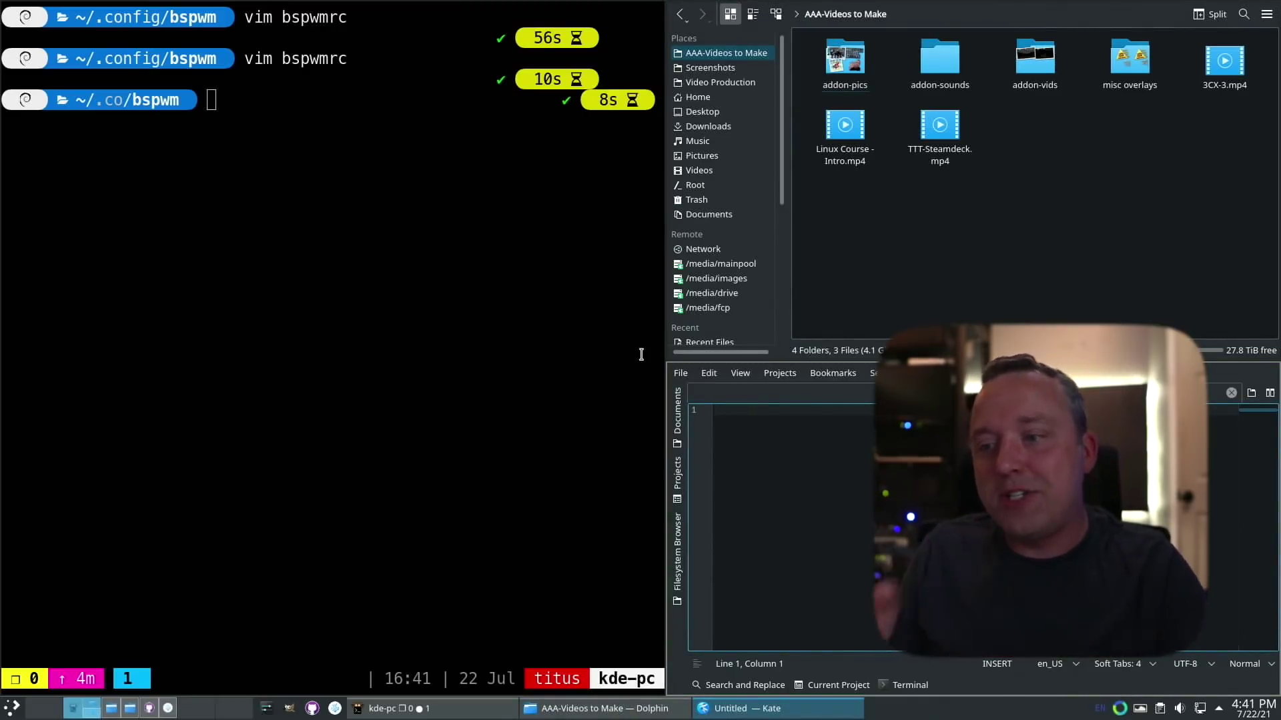
Step: Rearrange the tiles with bspwm swap keys, switch to desktop 2, and close the tiled windows
{"action": "key", "text": "super+g"}
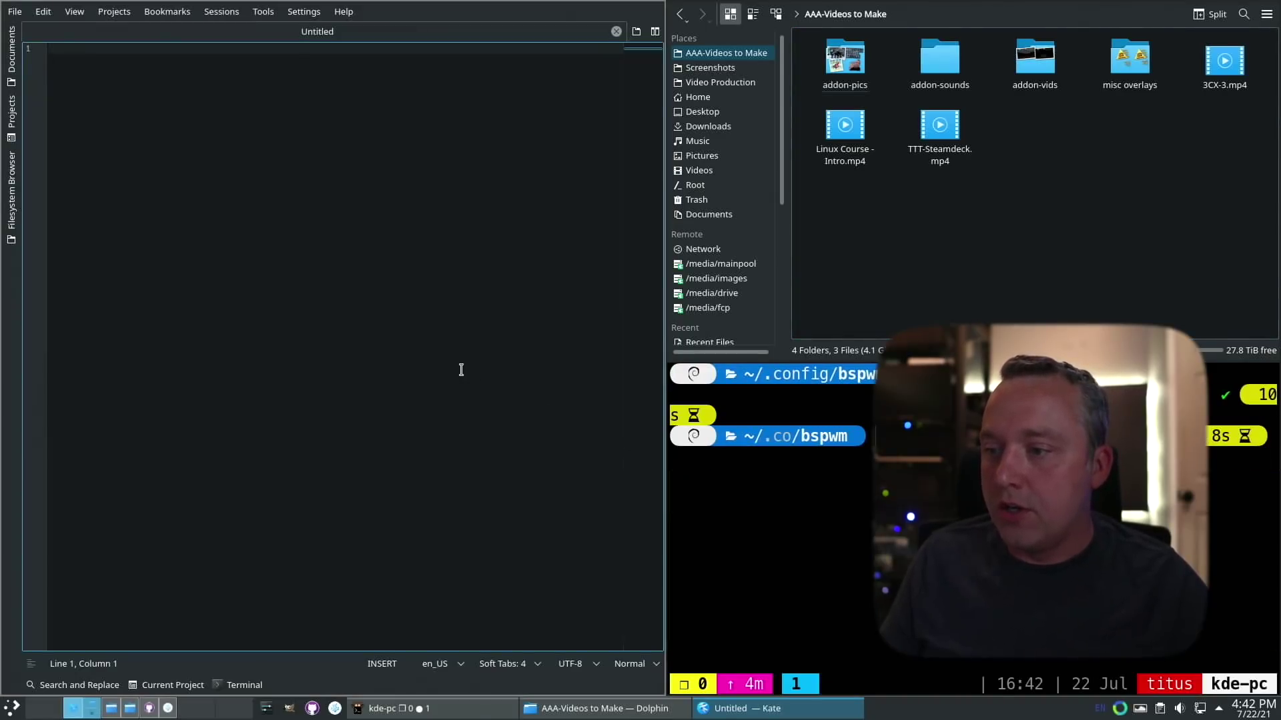
{"action": "key", "text": "super+shift+Down"}
{"action": "key", "text": "super+shift+Up"}
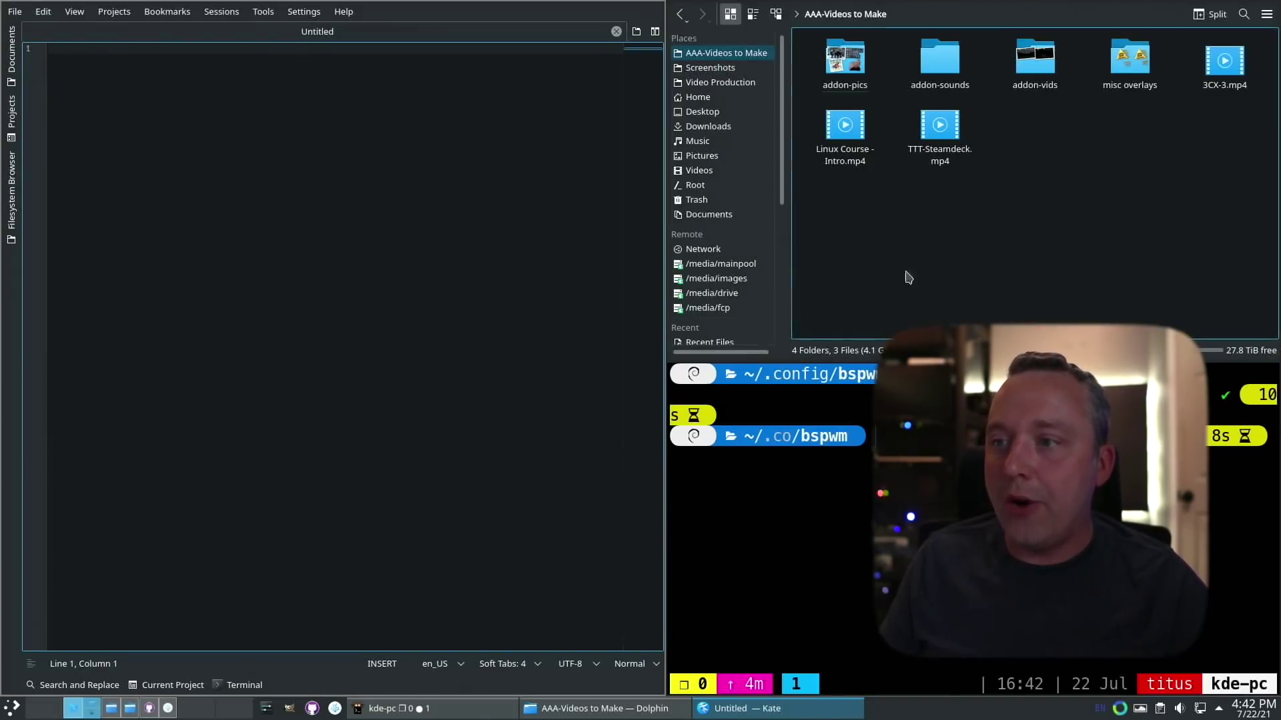
{"action": "key", "text": "super+2"}
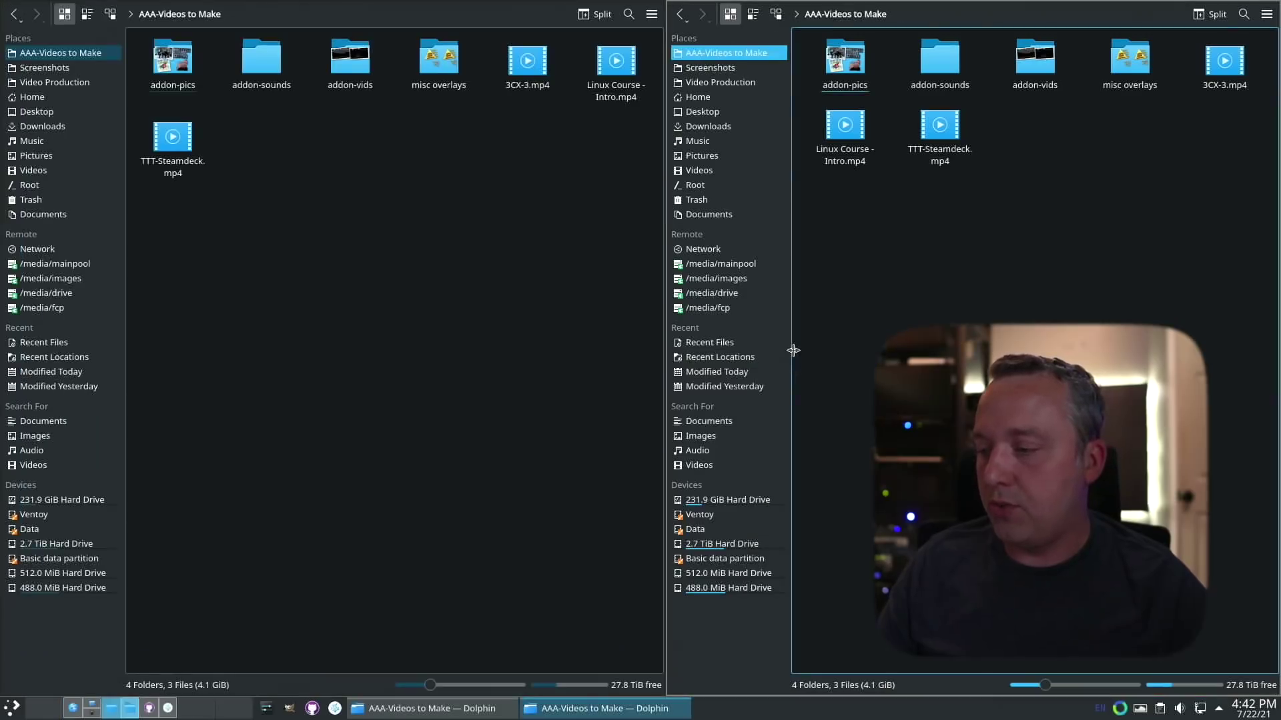
{"action": "key", "text": "ctrl+n"}
{"action": "key", "text": "ctrl+n"}
{"action": "key", "text": "ctrl+n"}
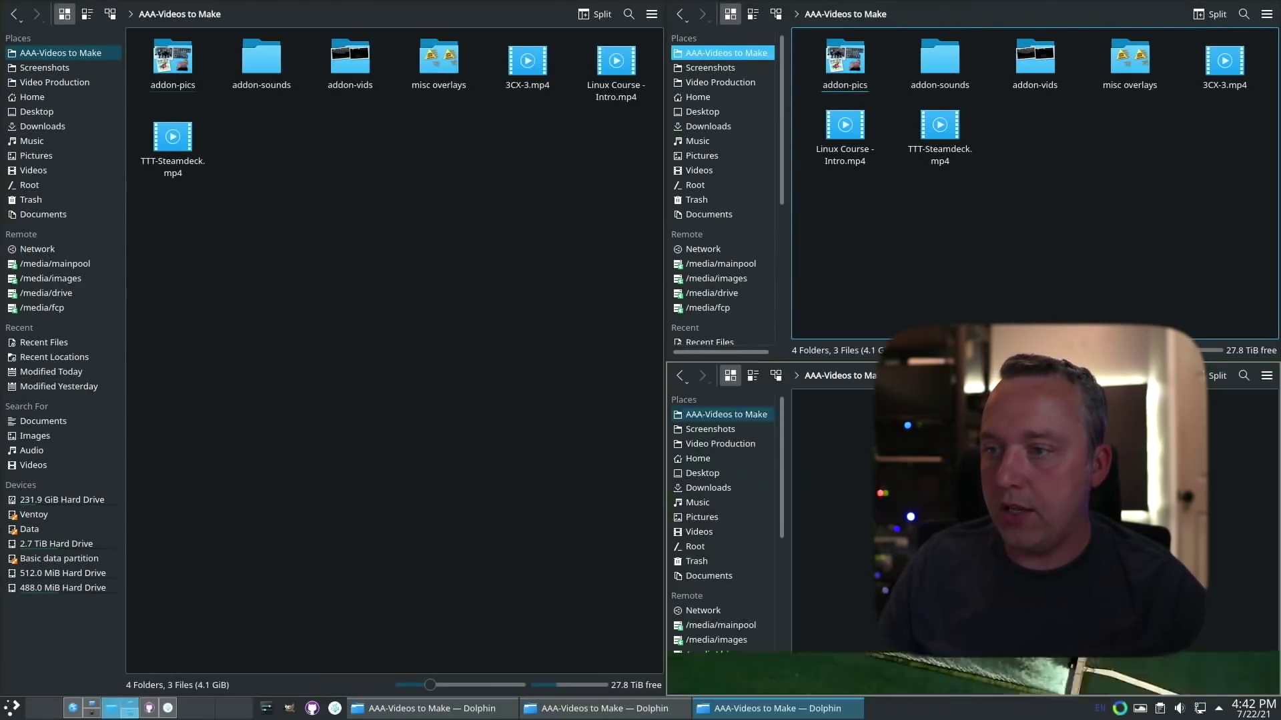
{"action": "key", "text": "super+w"}
{"action": "key", "text": "super+w"}
{"action": "key", "text": "super+w"}
{"action": "key", "text": "super+w"}
{"action": "key", "text": "super+w"}
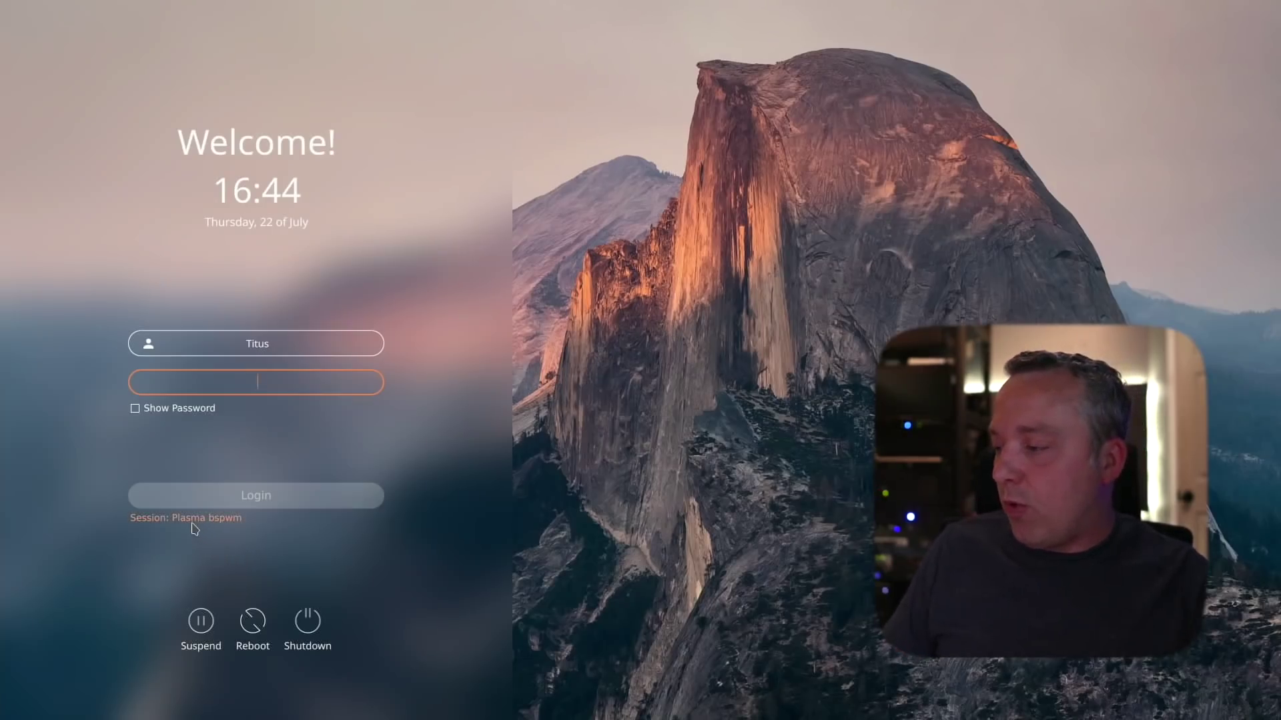
Step: Select the plain Plasma session at the login screen and enter the account password
{"action": "left_click", "coordinate": [193, 521]}
{"action": "left_click", "coordinate": [301, 605]}
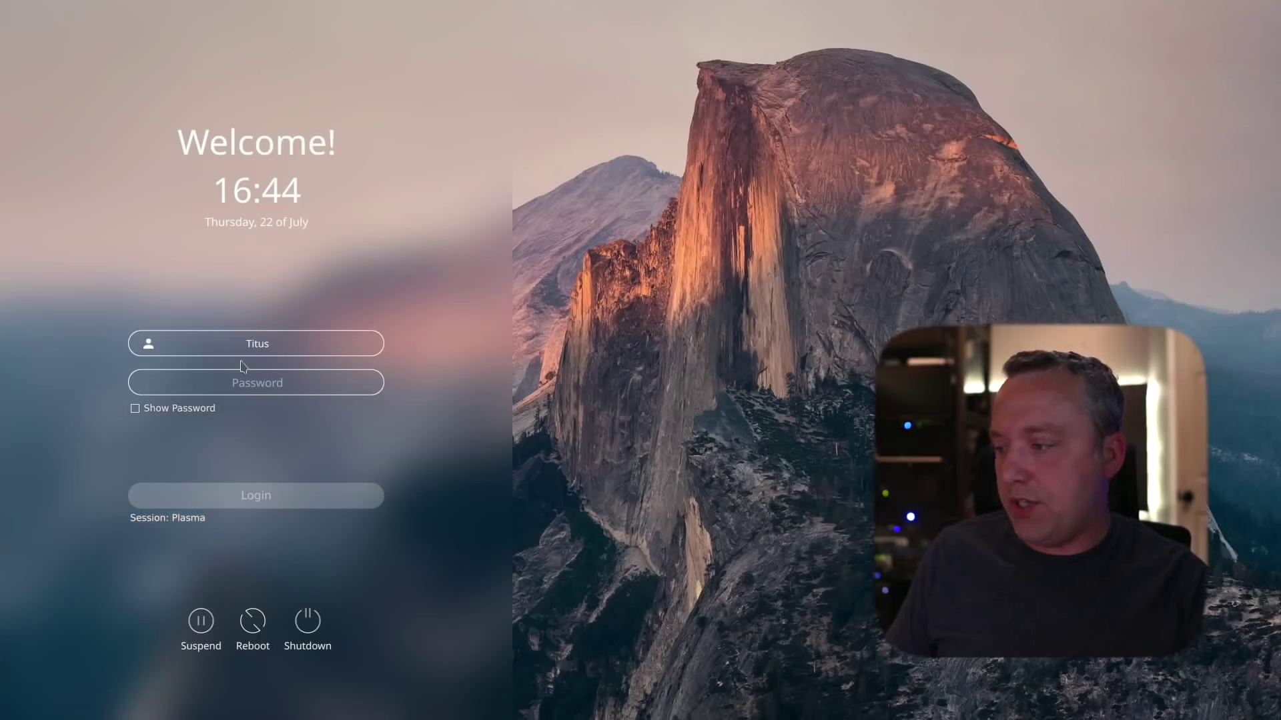
{"action": "left_click", "coordinate": [286, 382]}
{"action": "type", "text": "********"}
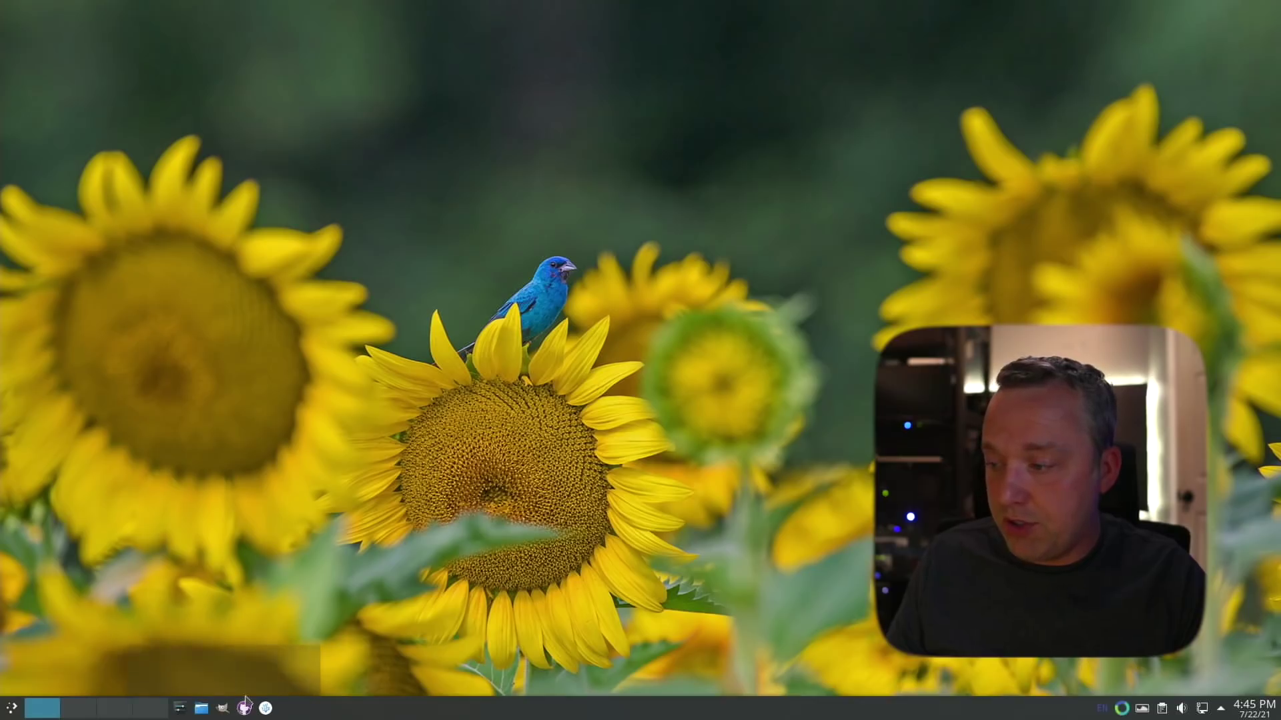
Step: Open a second Dolphin window from the taskbar and un-maximize both by dragging their title bars
{"action": "left_click", "coordinate": [201, 707]}
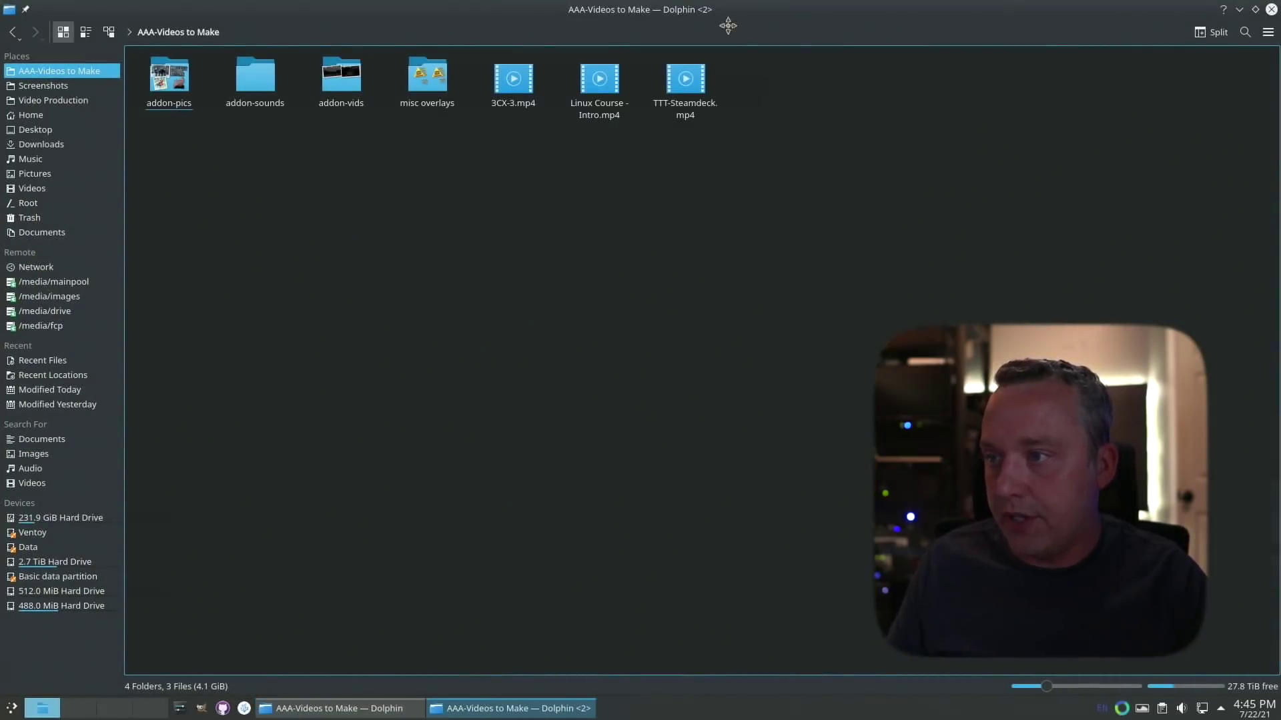
{"action": "left_click_drag", "start_coordinate": [726, 20], "coordinate": [823, 123]}
{"action": "left_click_drag", "start_coordinate": [1004, 19], "coordinate": [1004, 140]}
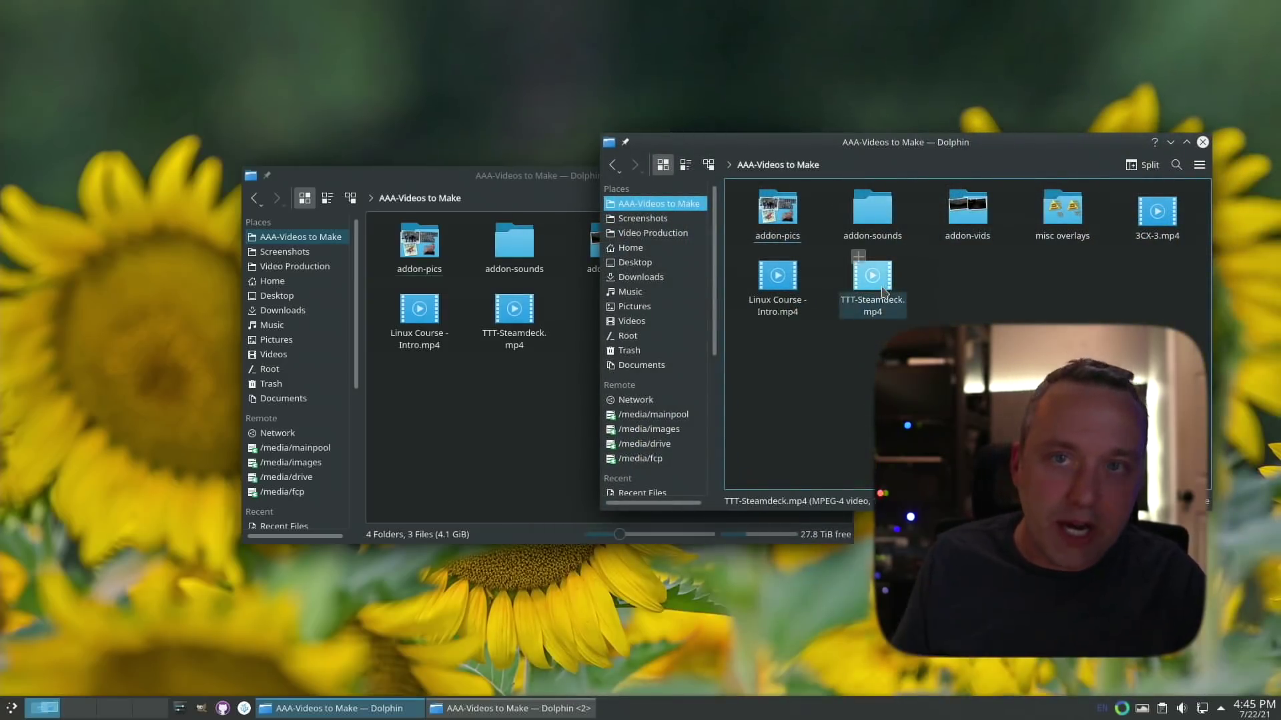